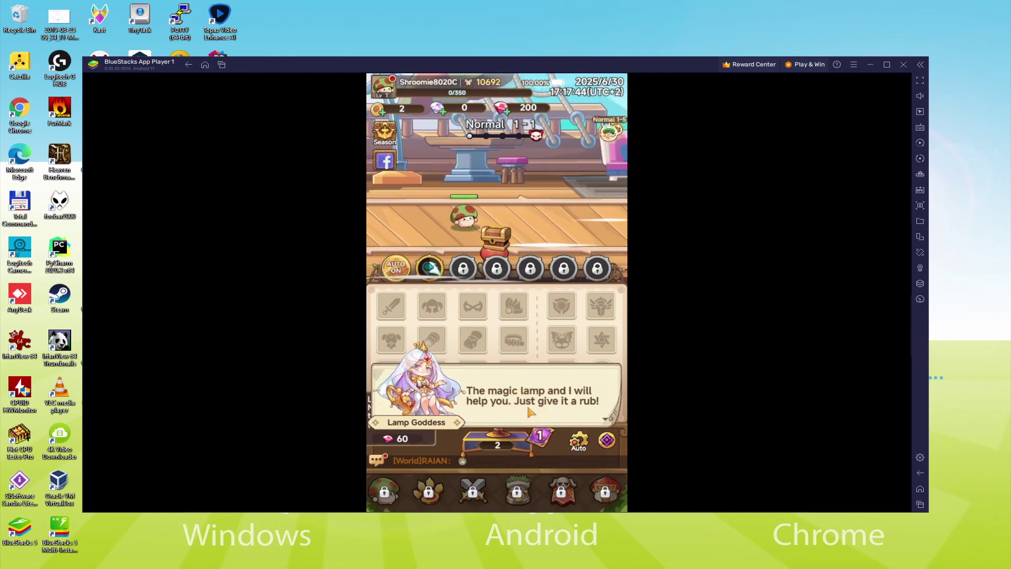
# Light the magic lamp, equip the Black Shroom T-shirt and claim the quest reward.
pyautogui.click(498, 419)
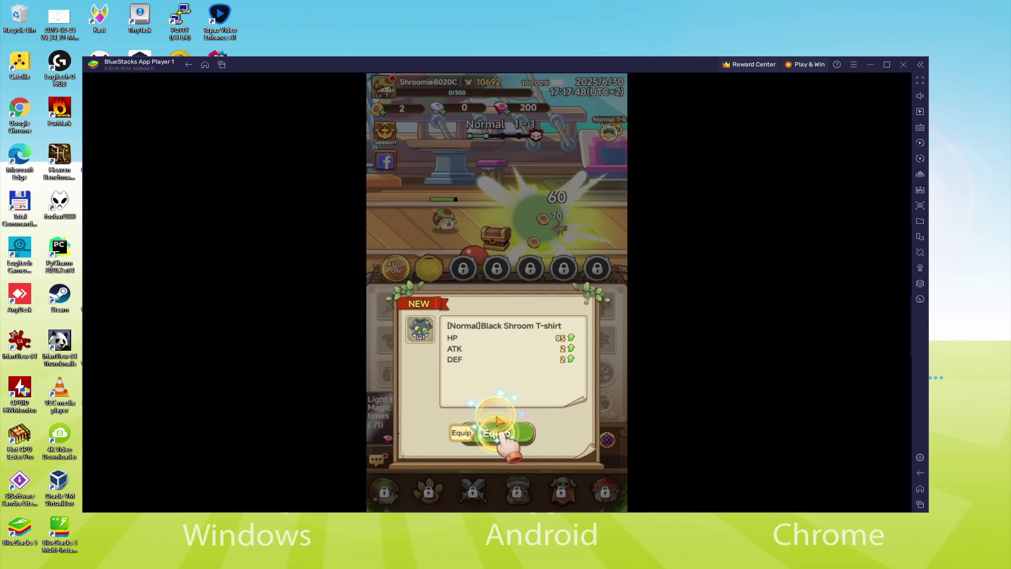
pyautogui.click(505, 433)
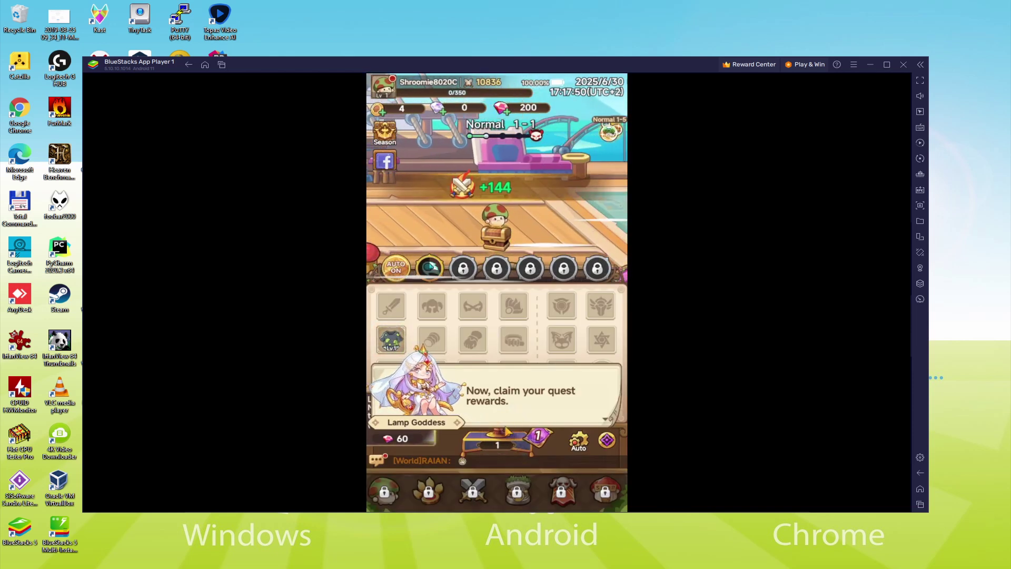
pyautogui.click(505, 431)
pyautogui.click(403, 424)
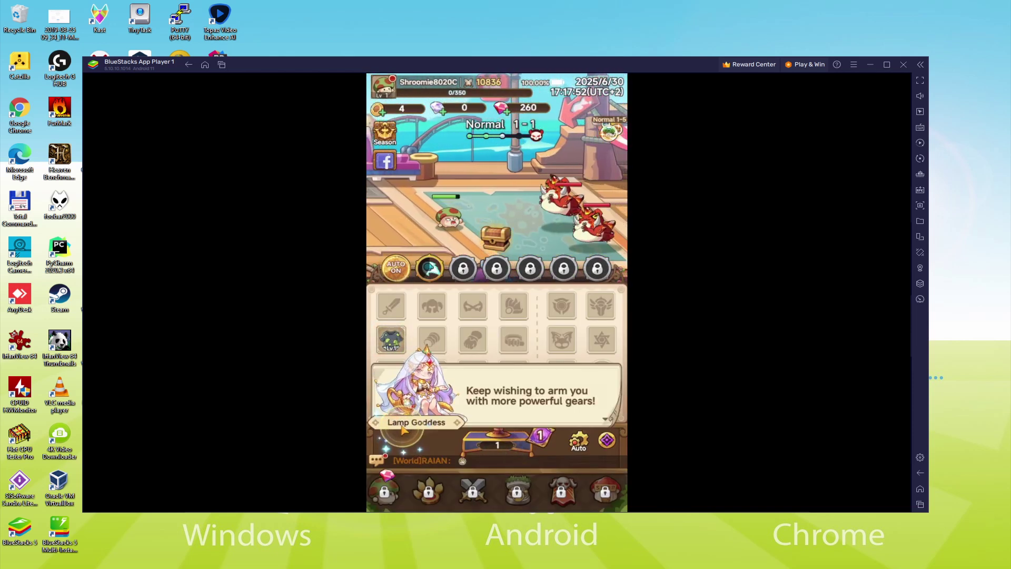
pyautogui.click(408, 417)
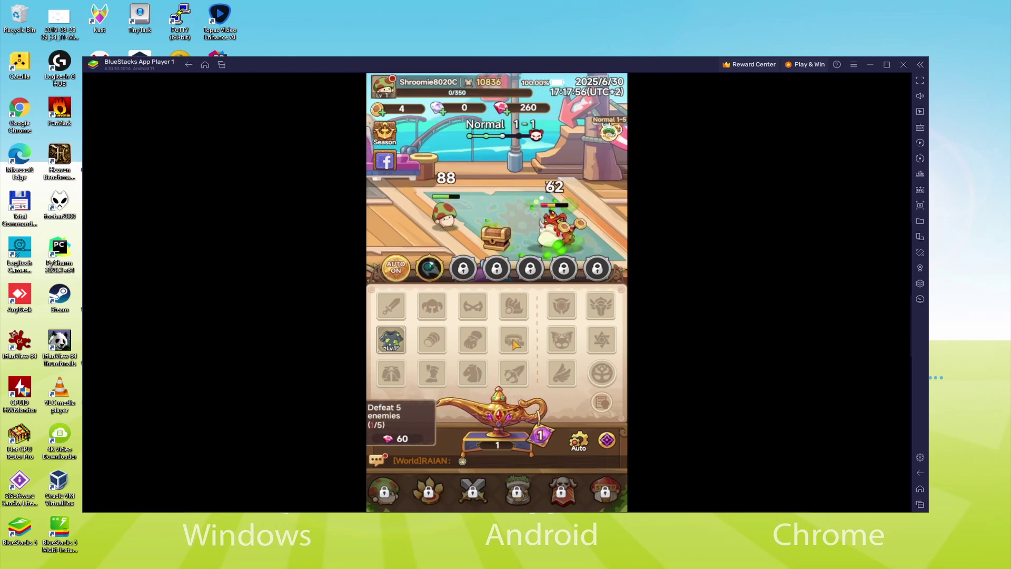
# Light the magic lamp again and equip the Cucumber Glasses.
pyautogui.click(500, 421)
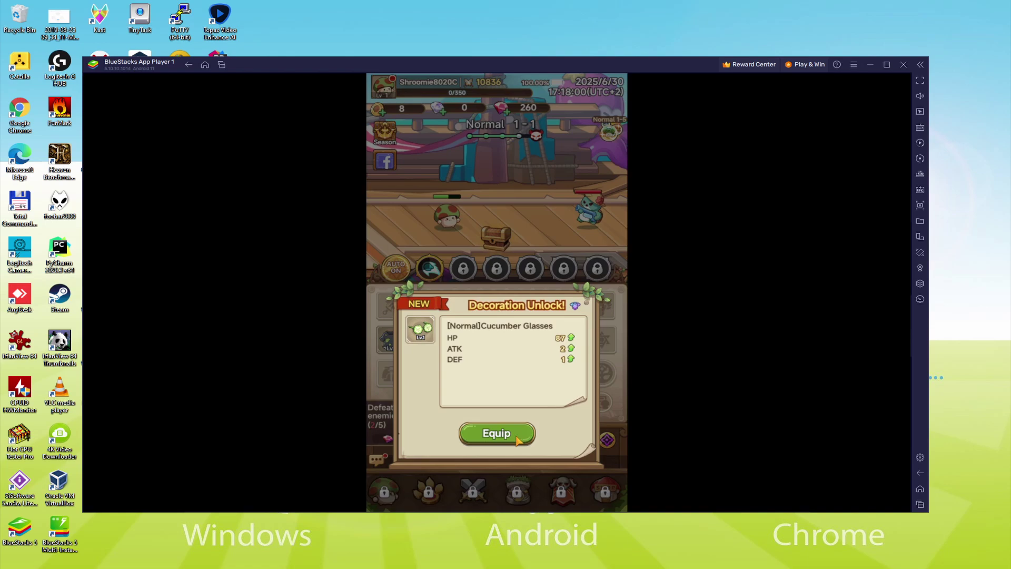
pyautogui.click(497, 433)
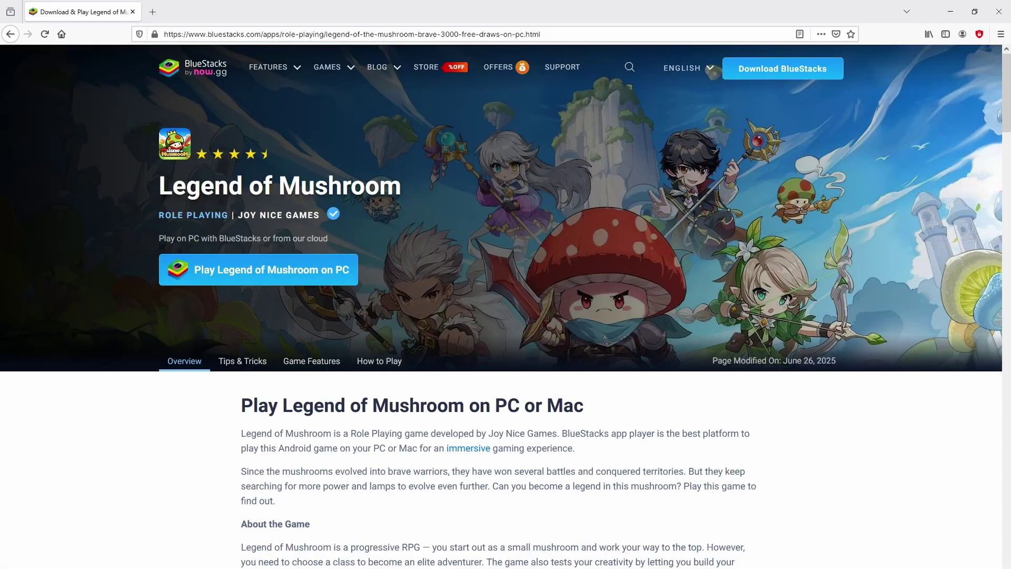
# Review the Legend of Mushroom page on the BlueStacks website and start the download for playing it on PC.
pyautogui.scroll(-20, 440, 208)
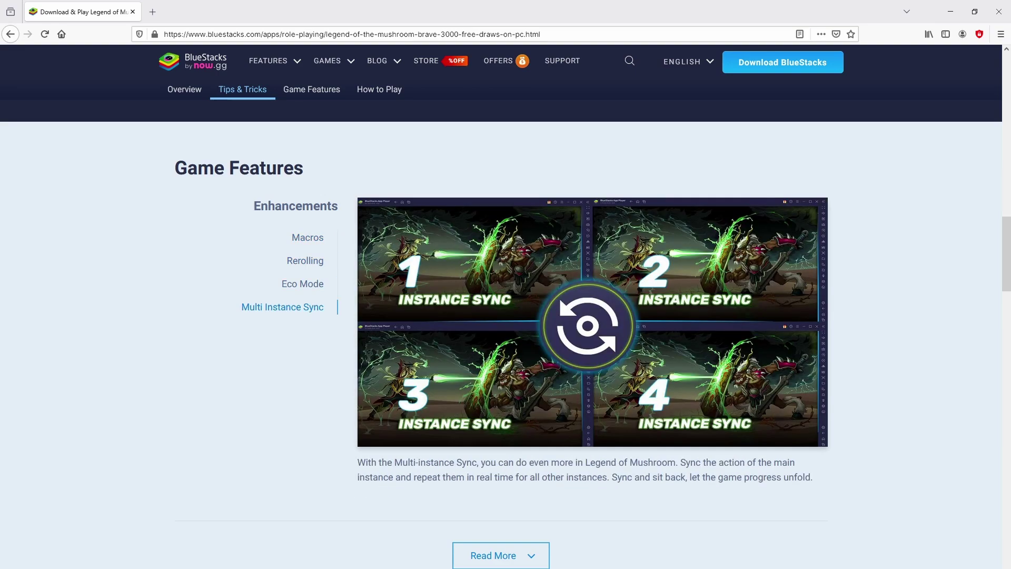
pyautogui.press('Home')
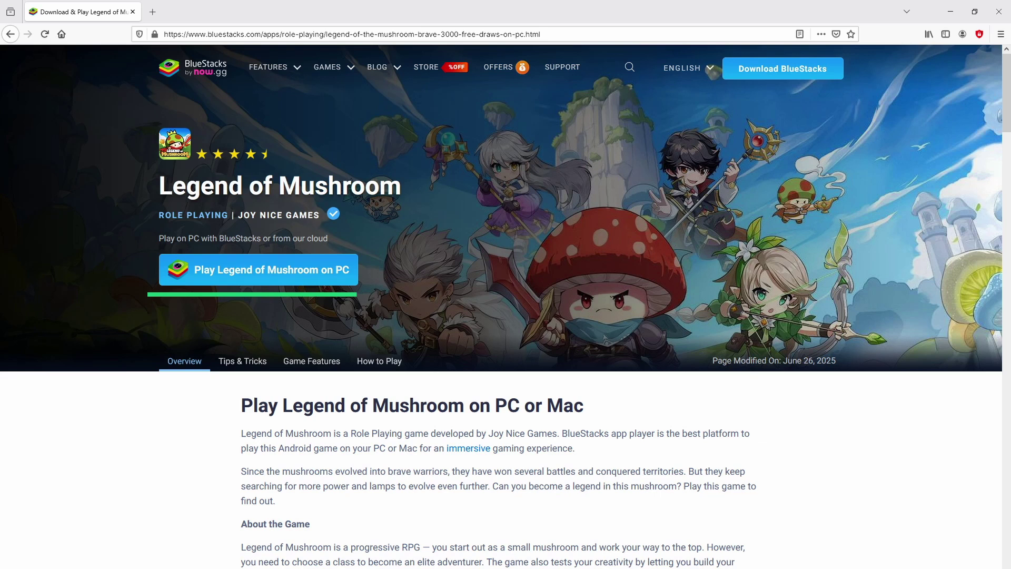
pyautogui.click(258, 269)
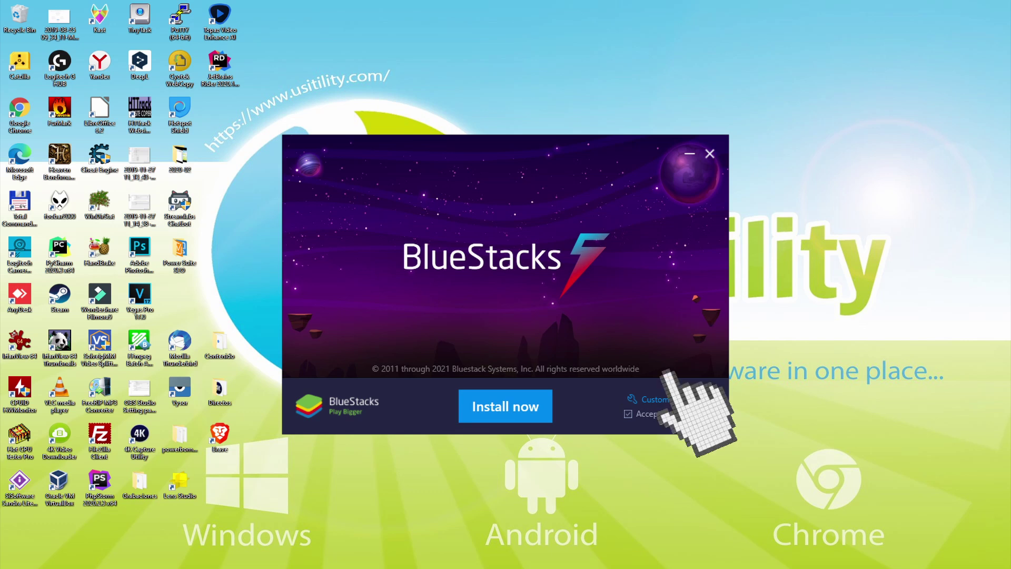
# Check the data path in the BlueStacks custom installation options, keep it as is and start the installation.
pyautogui.click(656, 399)
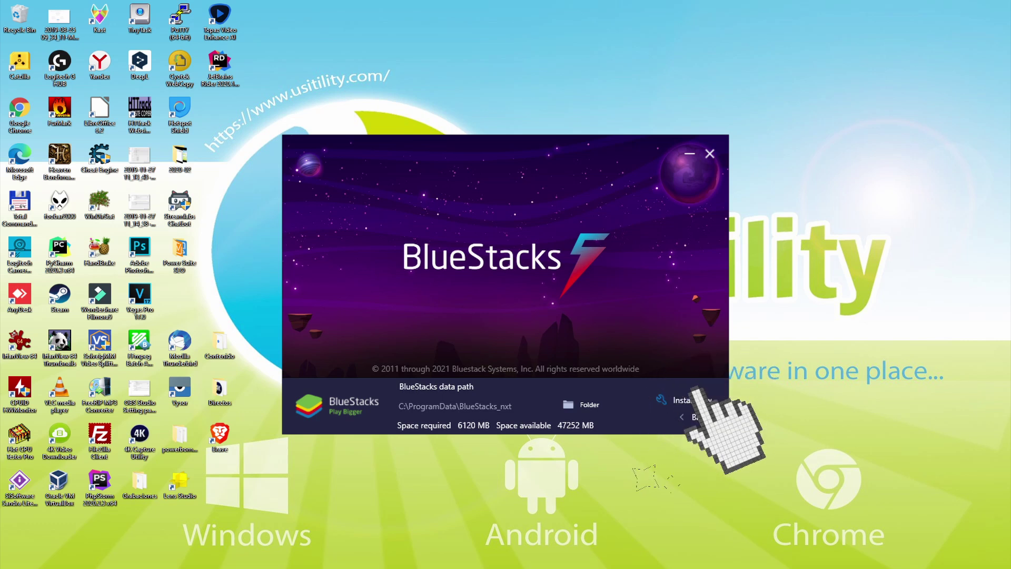
pyautogui.click(692, 416)
pyautogui.click(504, 406)
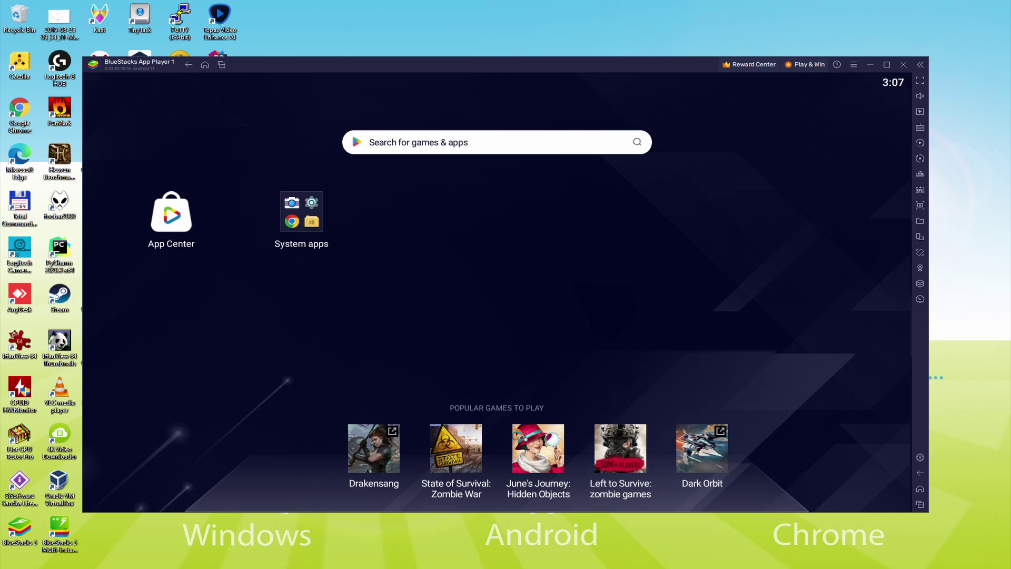
# Open the Play Store from the System apps and finish the Google account setup with Google Drive backup turned off.
pyautogui.click(291, 194)
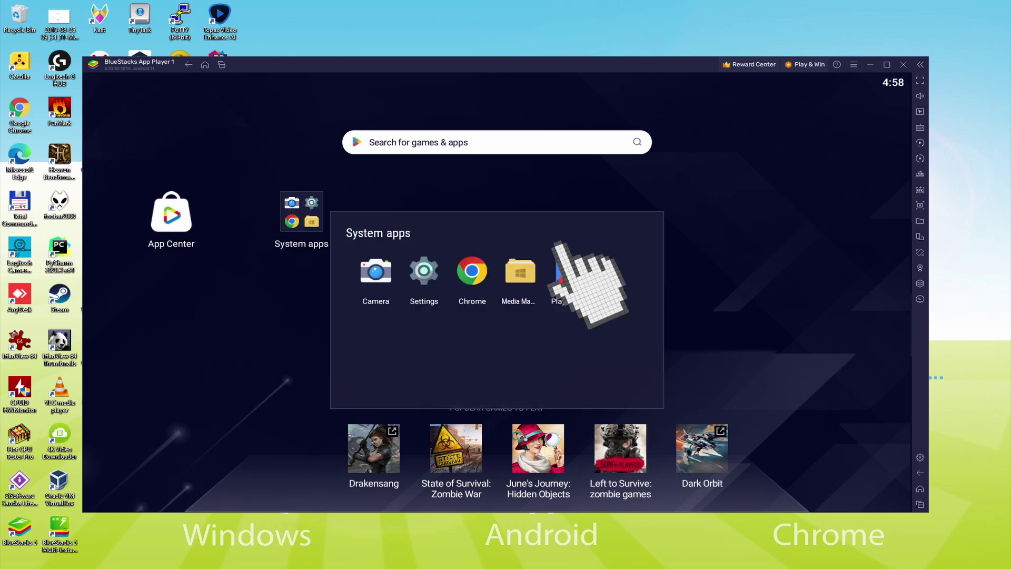
pyautogui.click(560, 268)
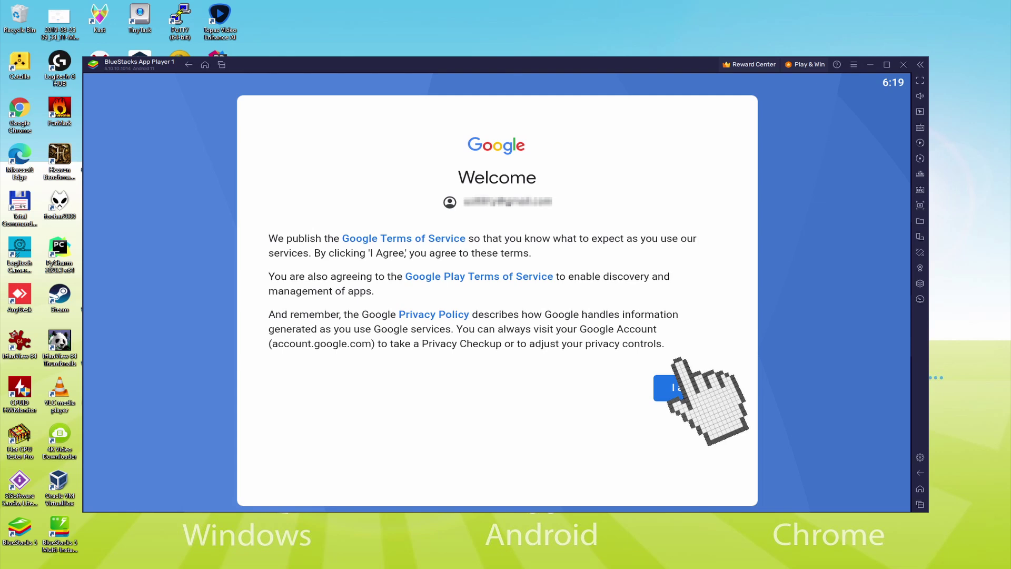
pyautogui.click(676, 388)
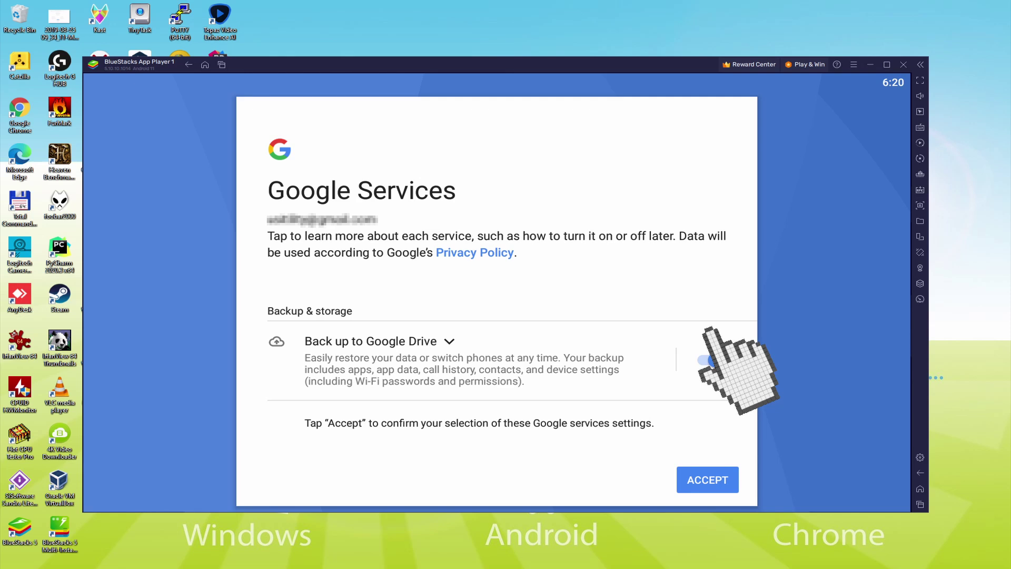
pyautogui.click(706, 361)
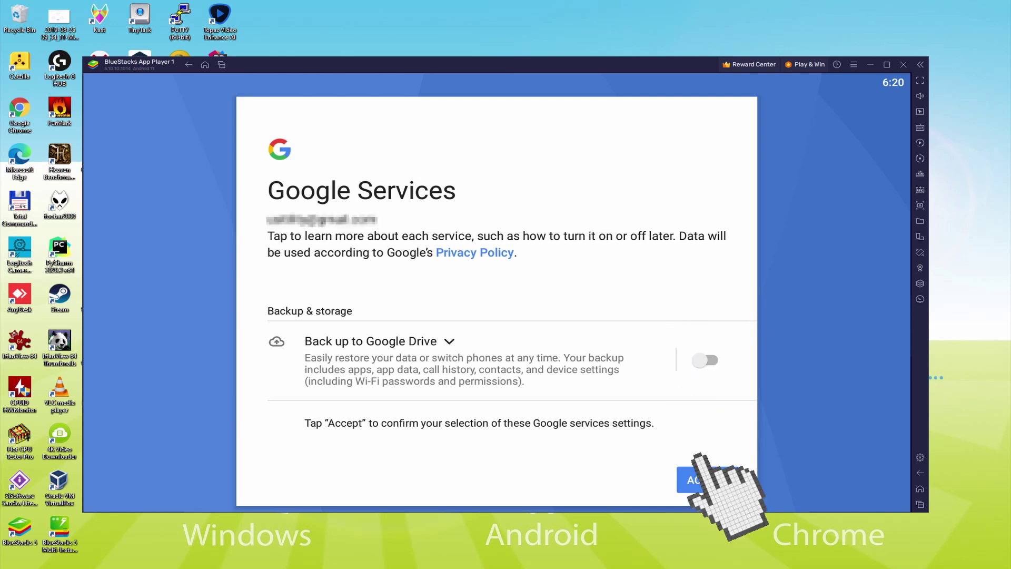
pyautogui.click(703, 478)
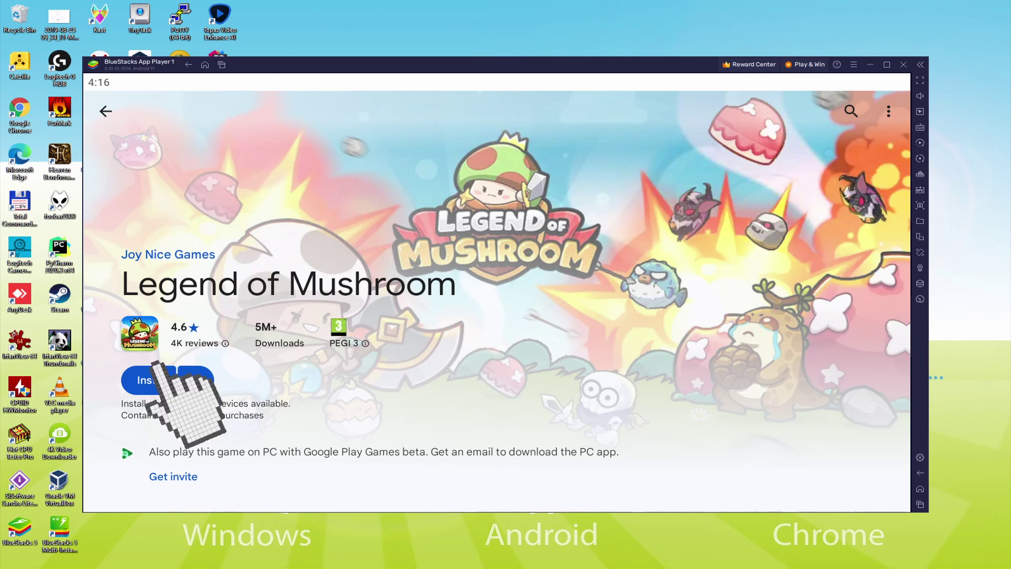
# Install Legend of Mushroom from its Play Store page and launch it from the home screen.
pyautogui.click(141, 379)
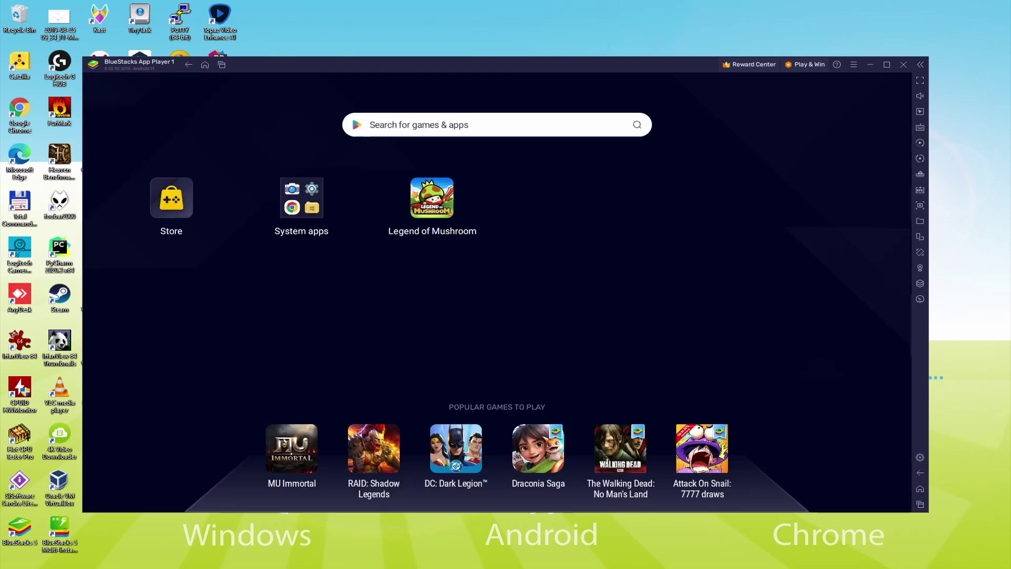
pyautogui.click(920, 473)
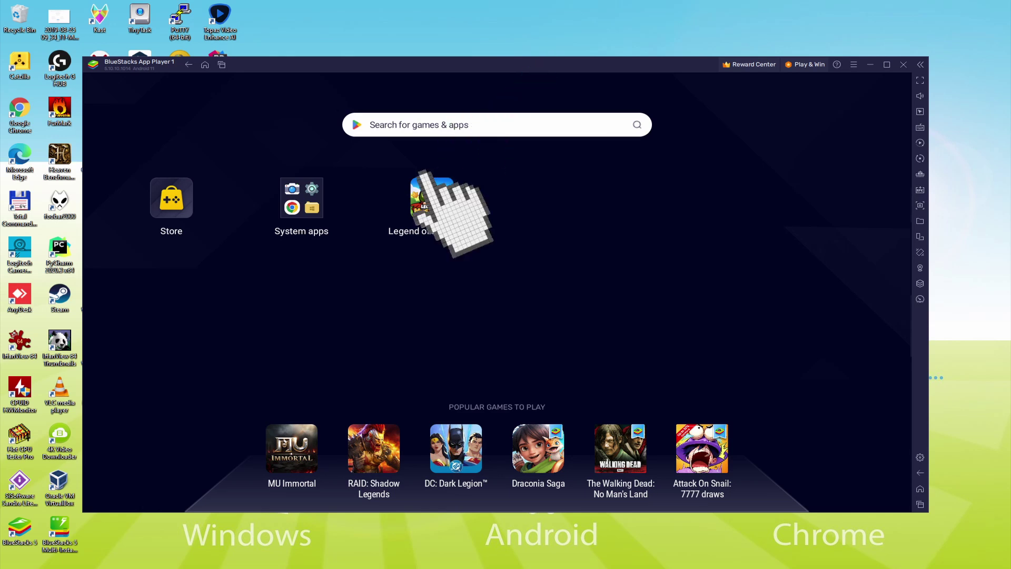
pyautogui.click(432, 196)
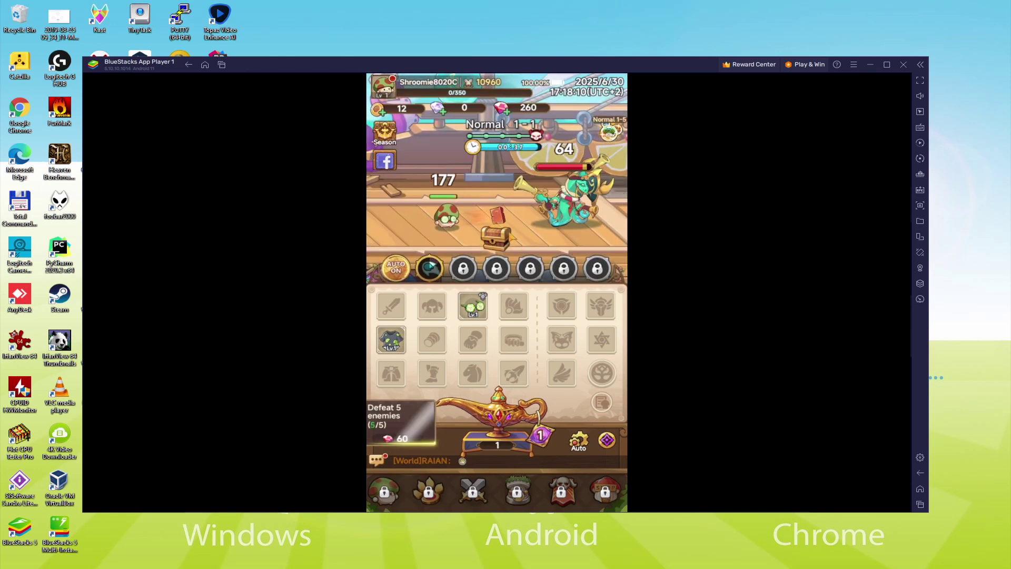
# Open the AFK Reward chest, try to claim its contents, and dismiss the victory screen.
pyautogui.click(507, 238)
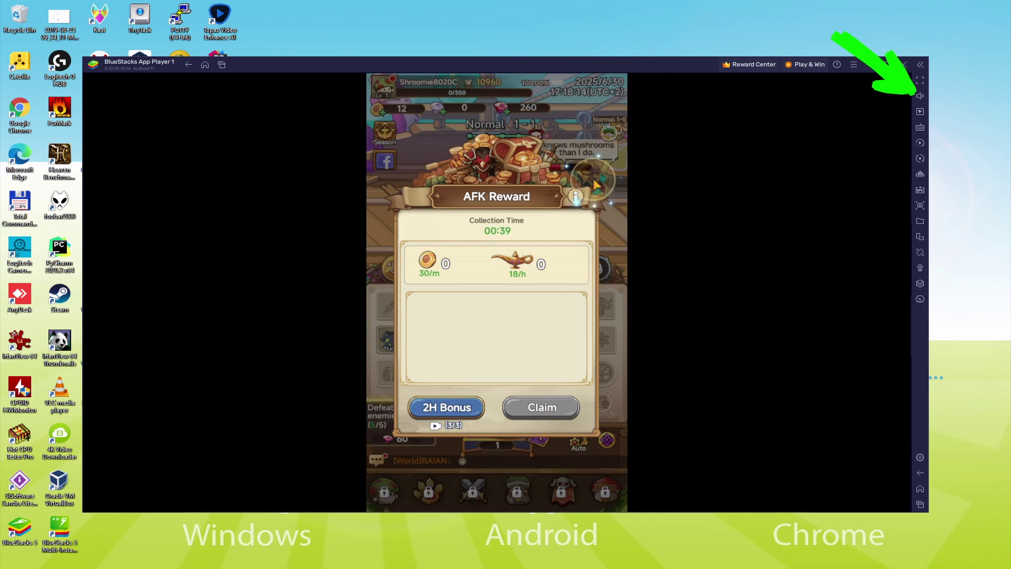
pyautogui.click(540, 408)
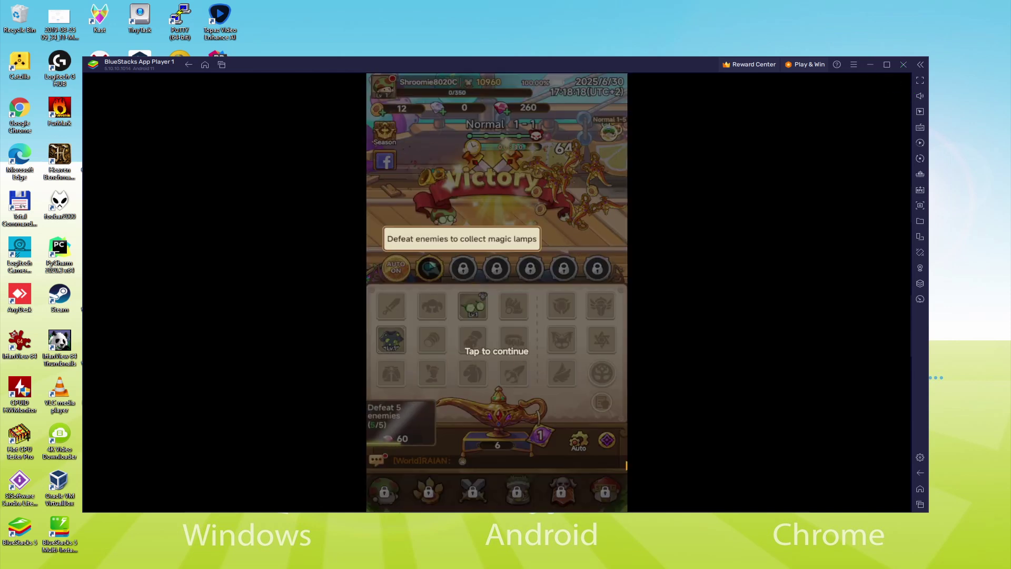
pyautogui.click(581, 374)
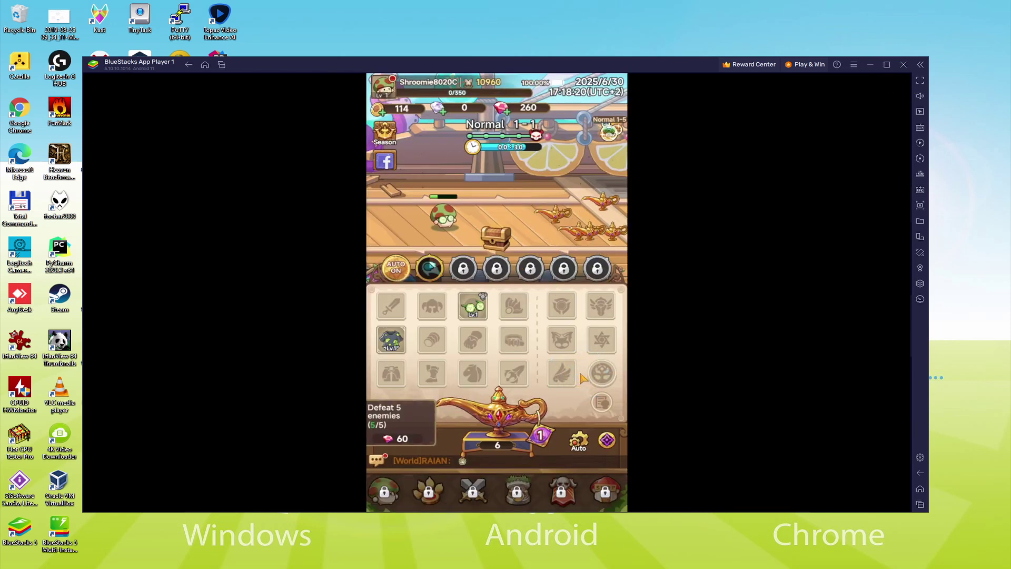
# Light the magic lamp several times and equip each new piece of gear in its empty slot.
pyautogui.click(506, 424)
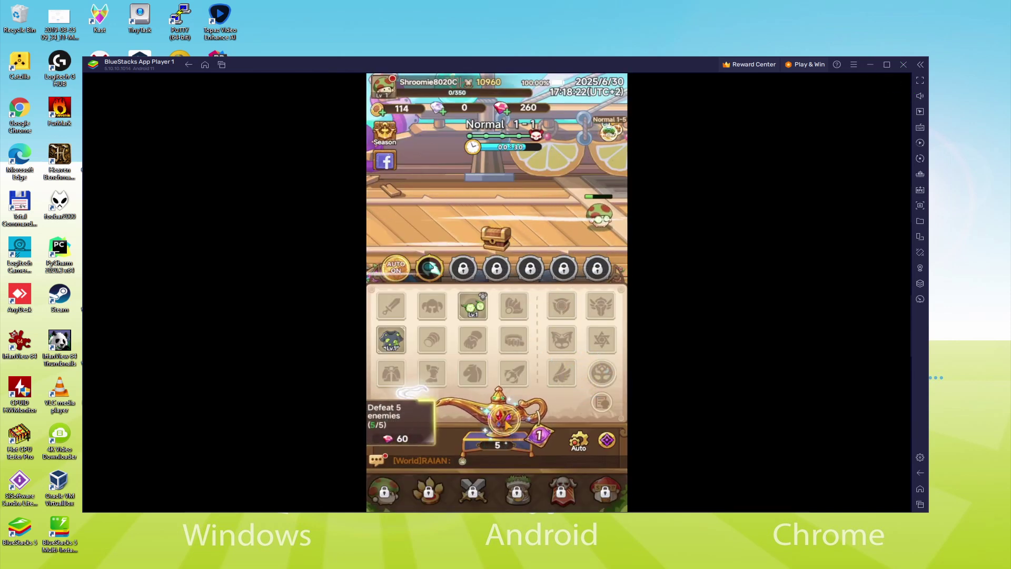
pyautogui.click(499, 431)
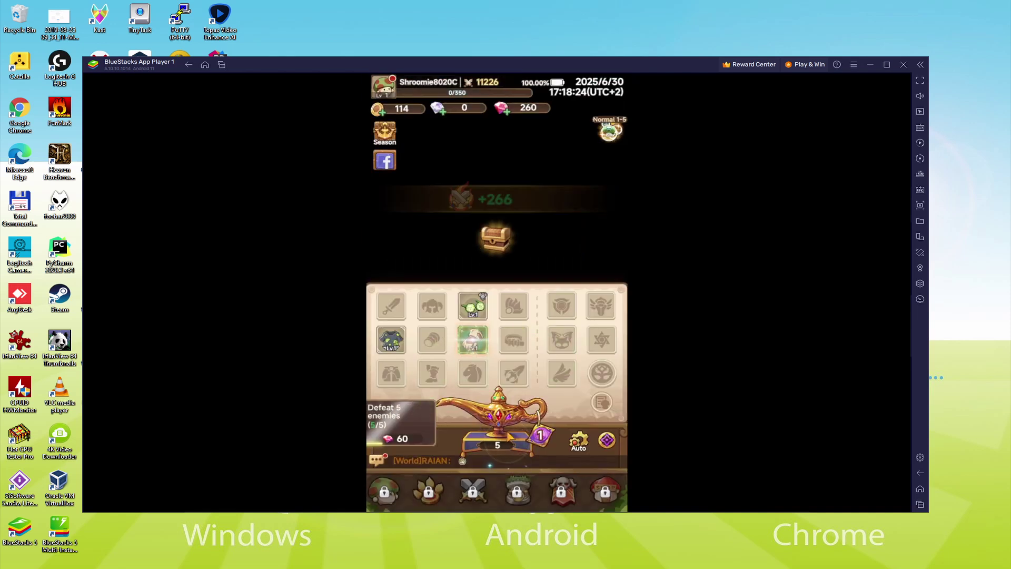
pyautogui.click(507, 428)
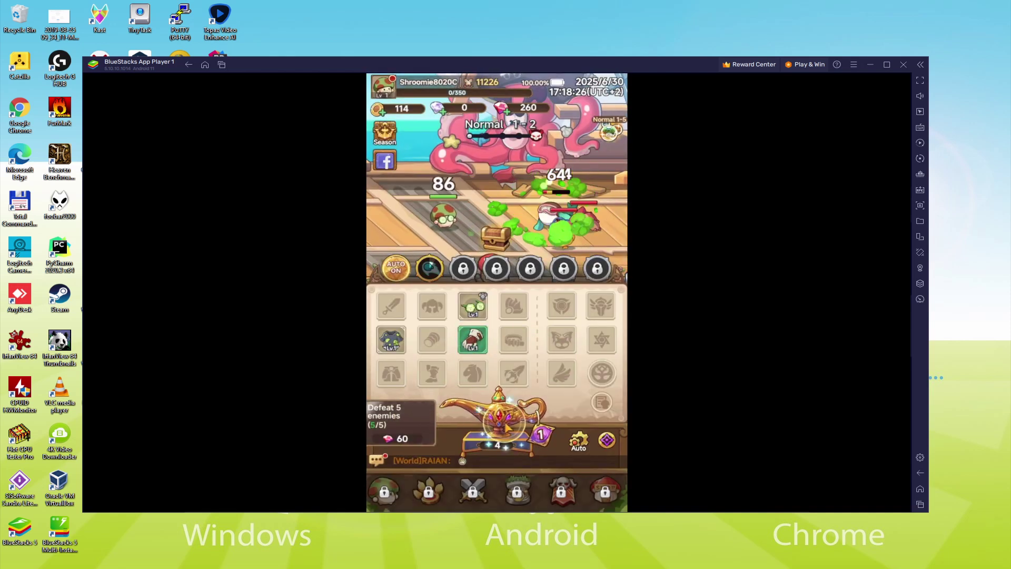
pyautogui.click(495, 431)
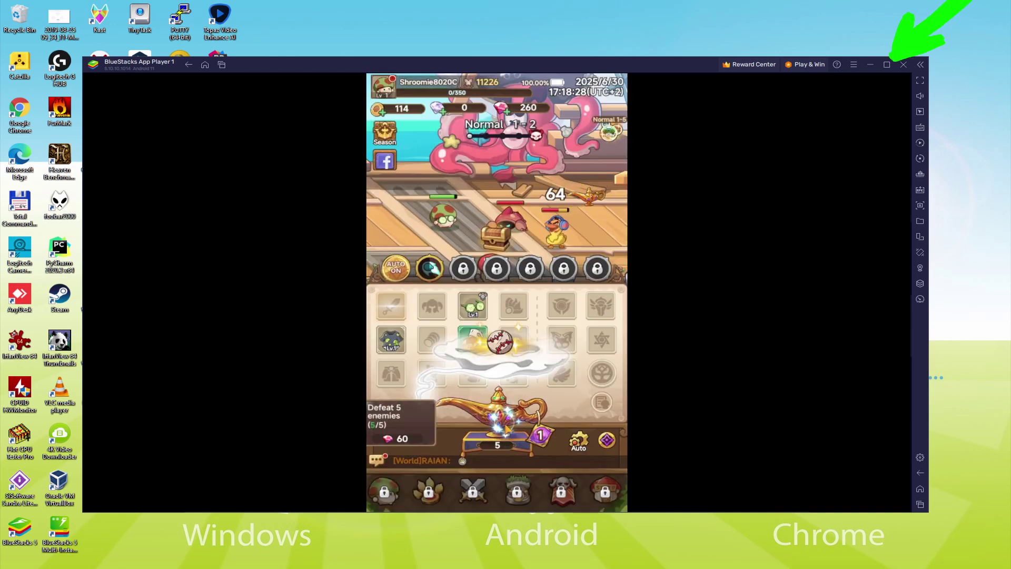
pyautogui.click(499, 428)
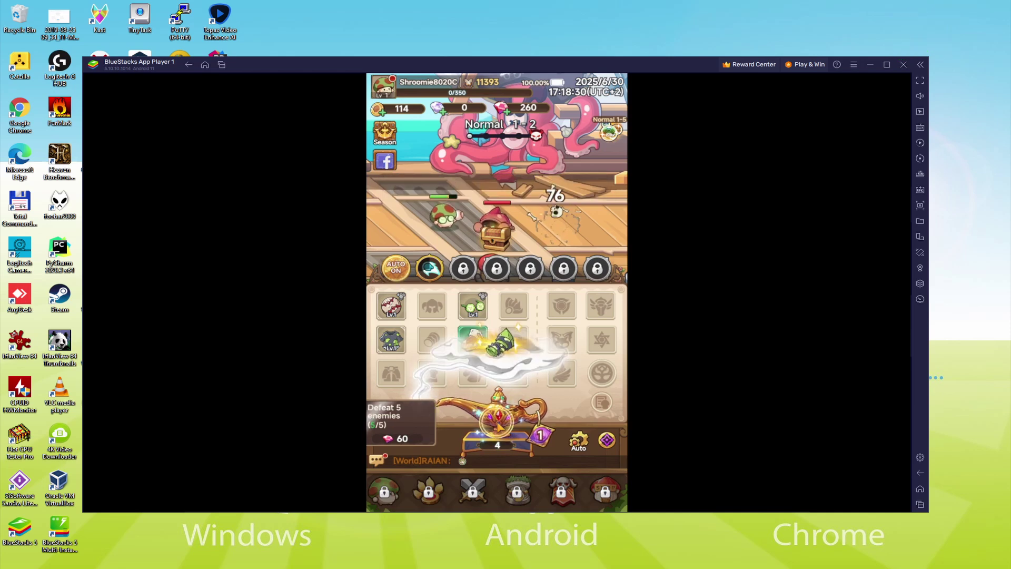
pyautogui.click(498, 428)
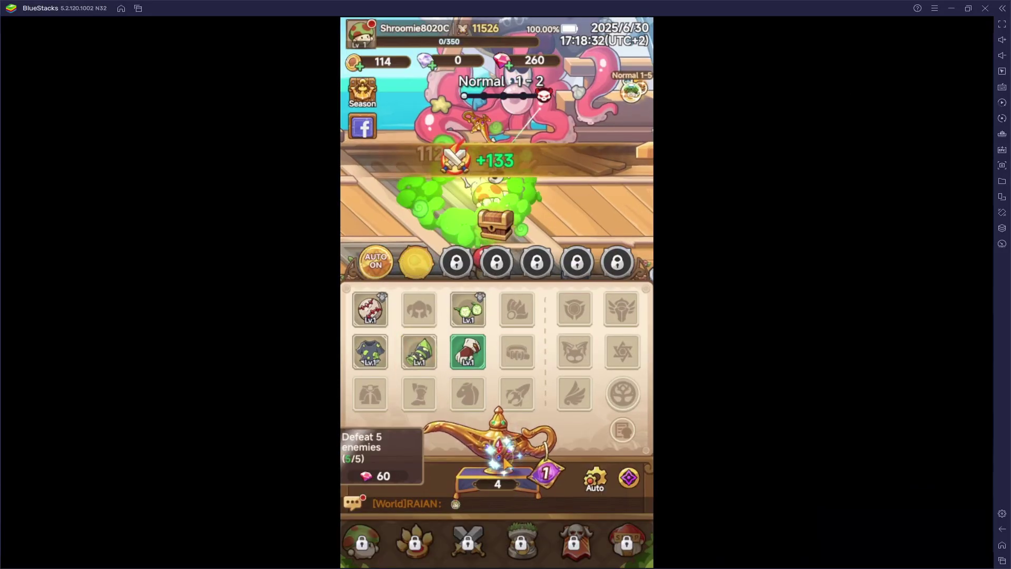
# Light the magic lamp, replace the Black Shroom T-shirt with the Ghillie Suit and sell the old T-shirt.
pyautogui.click(500, 453)
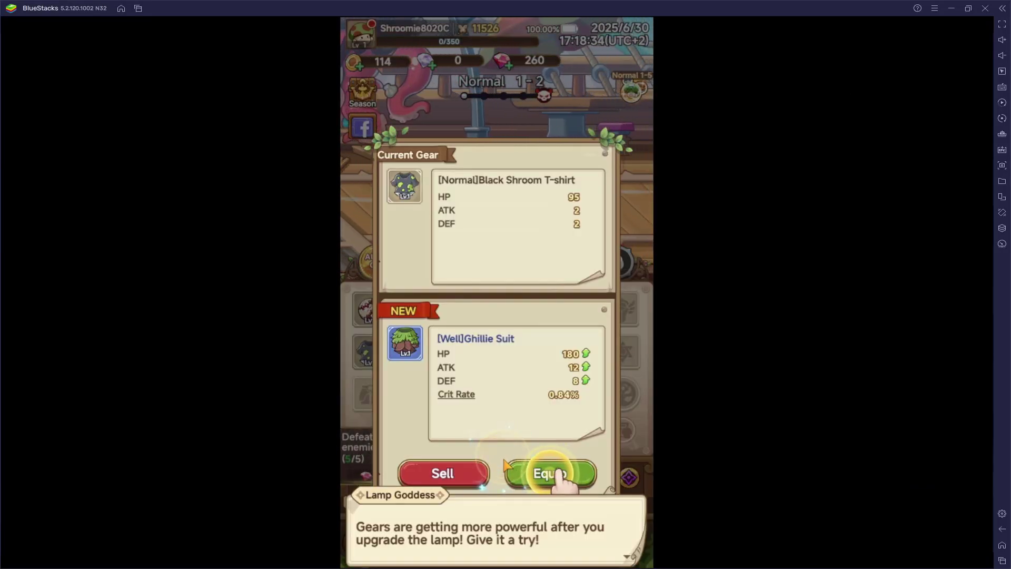
pyautogui.click(566, 475)
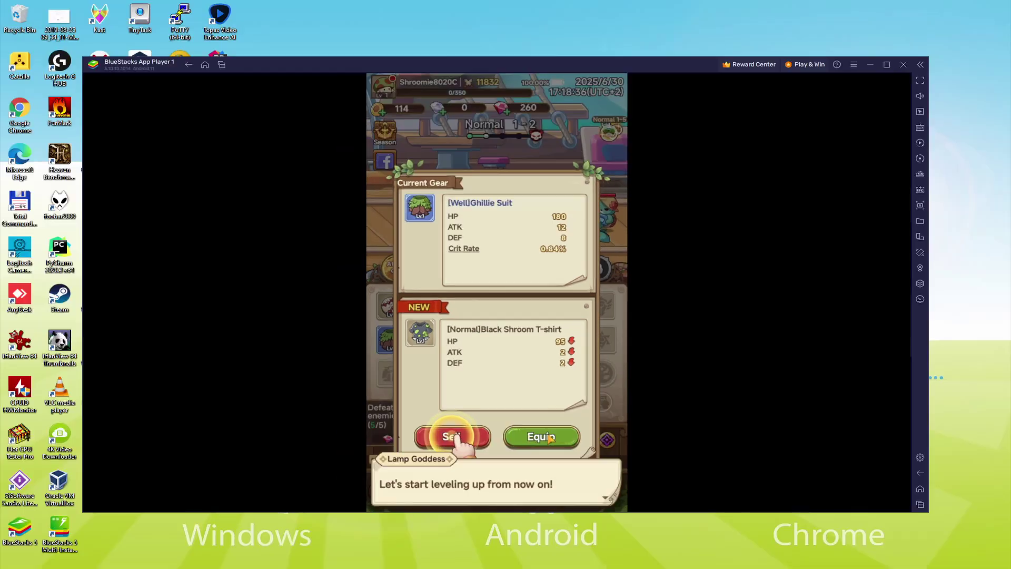
pyautogui.click(453, 436)
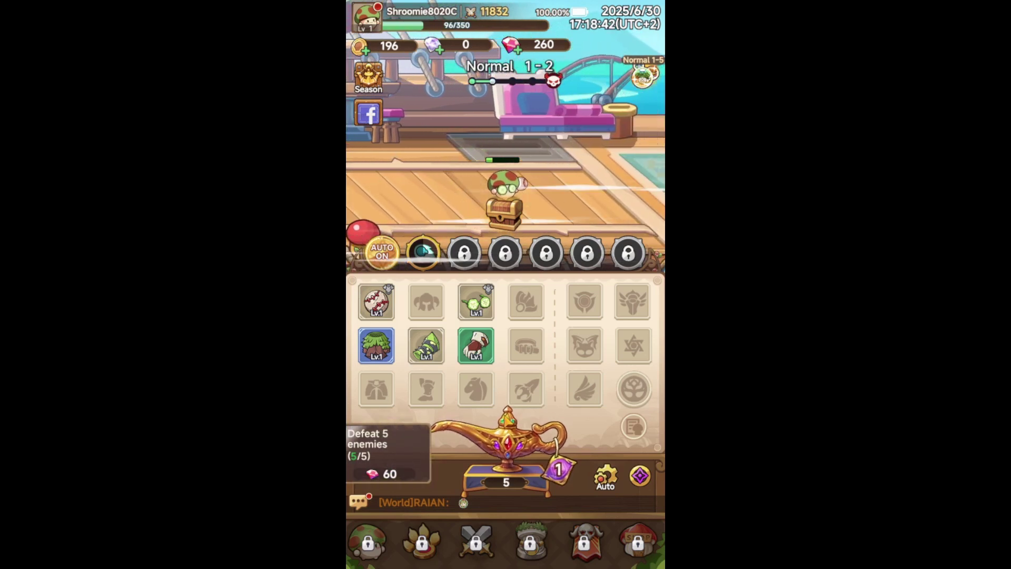
# Claim the "Defeat 5 enemies" quest reward and collect the AFK Reward from the treasure chest.
pyautogui.click(428, 467)
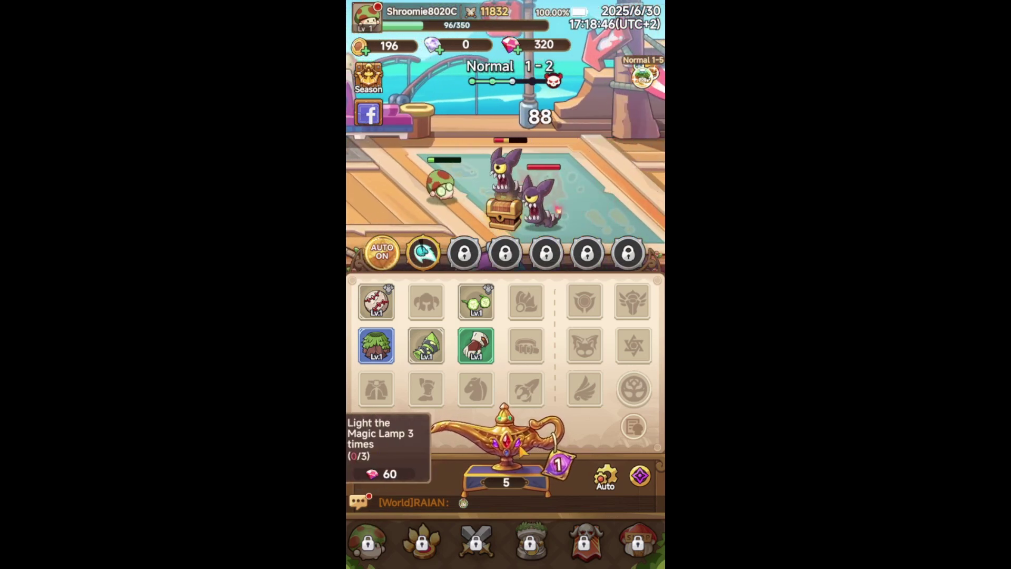
pyautogui.click(501, 205)
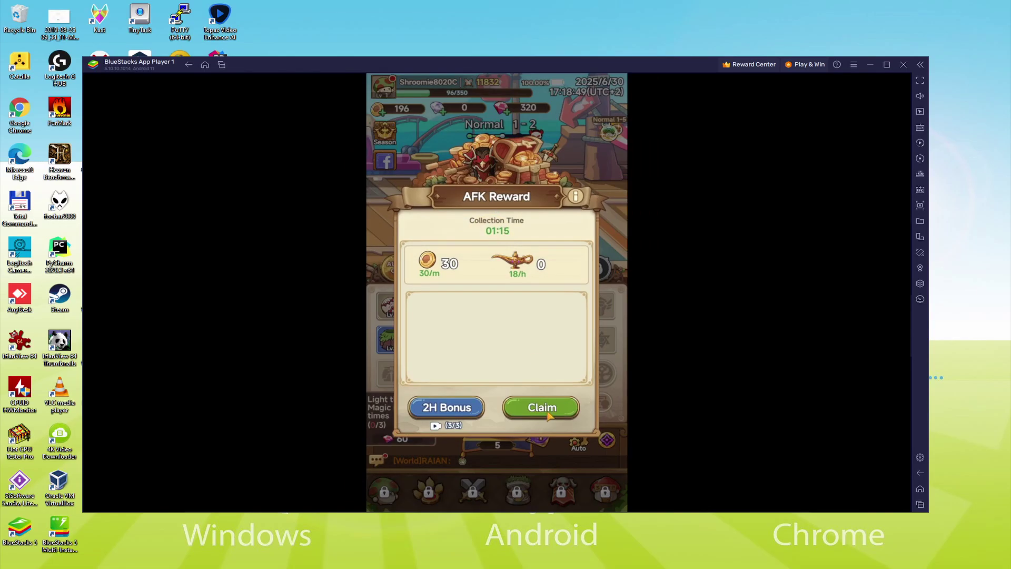
pyautogui.click(544, 409)
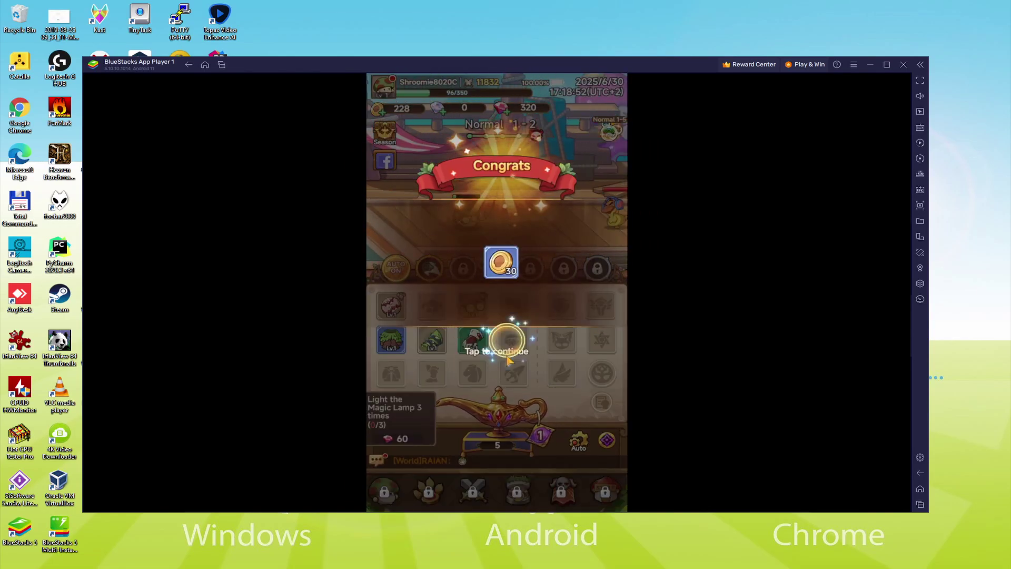
pyautogui.click(510, 345)
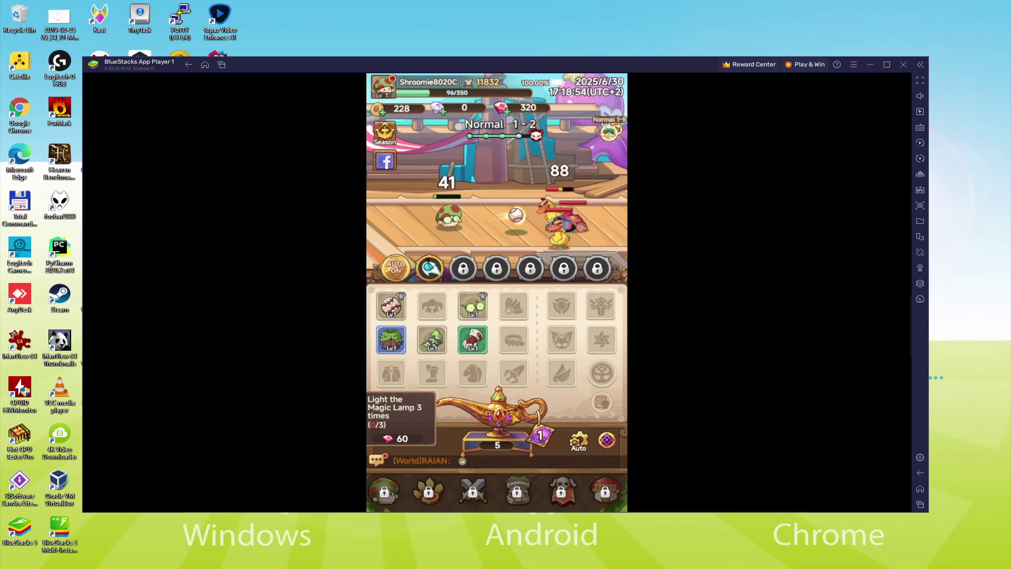
# Light the magic lamp, equip the Black Shroom Kneepads, and open the game's controls editor.
pyautogui.click(498, 416)
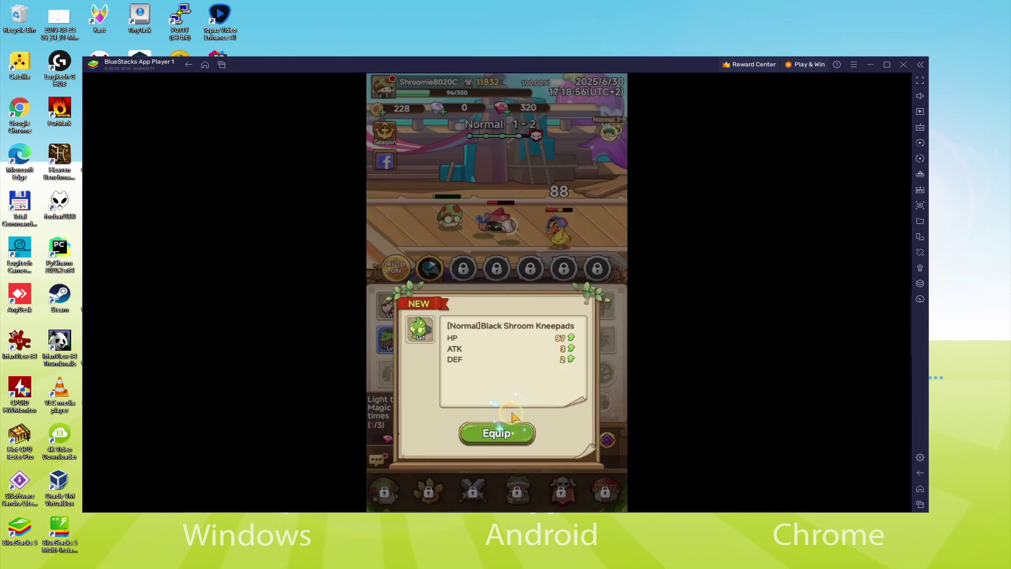
pyautogui.click(508, 424)
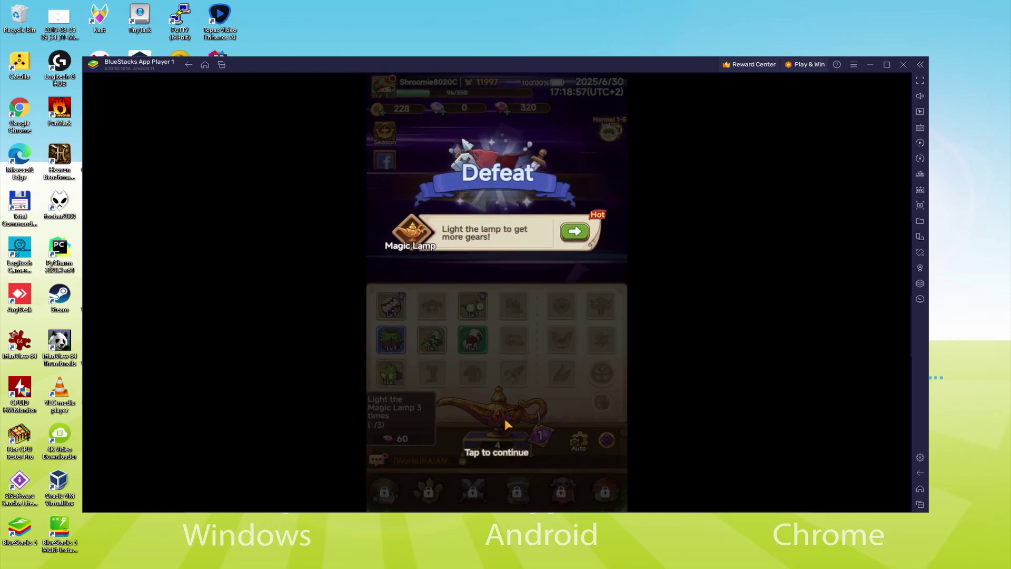
pyautogui.click(920, 113)
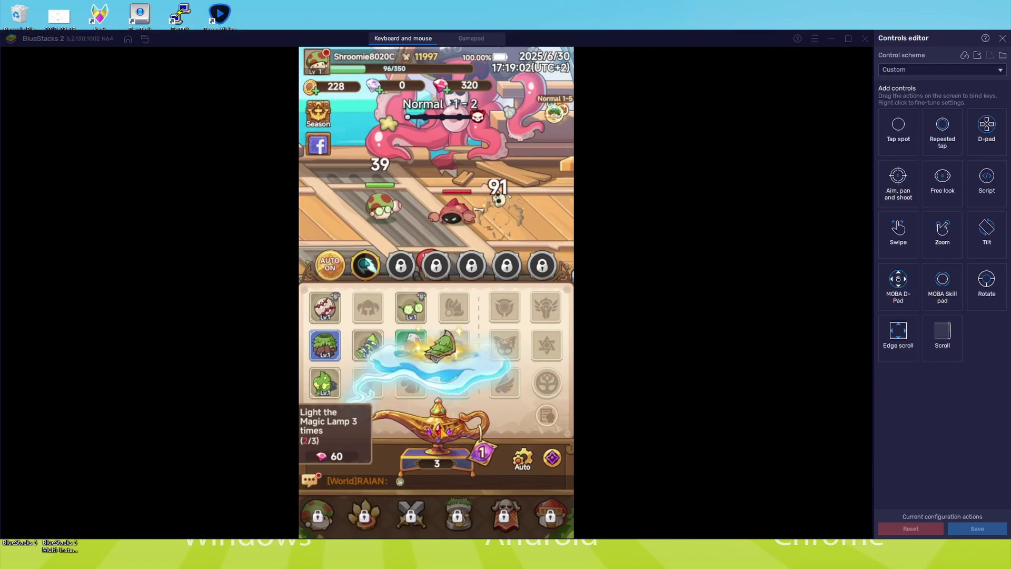
# Equip the Ghillie Armguards and the Azure Flip-flops from the magic lamp, selling the replaced White Shroom Armband and Baseball.
pyautogui.click(482, 456)
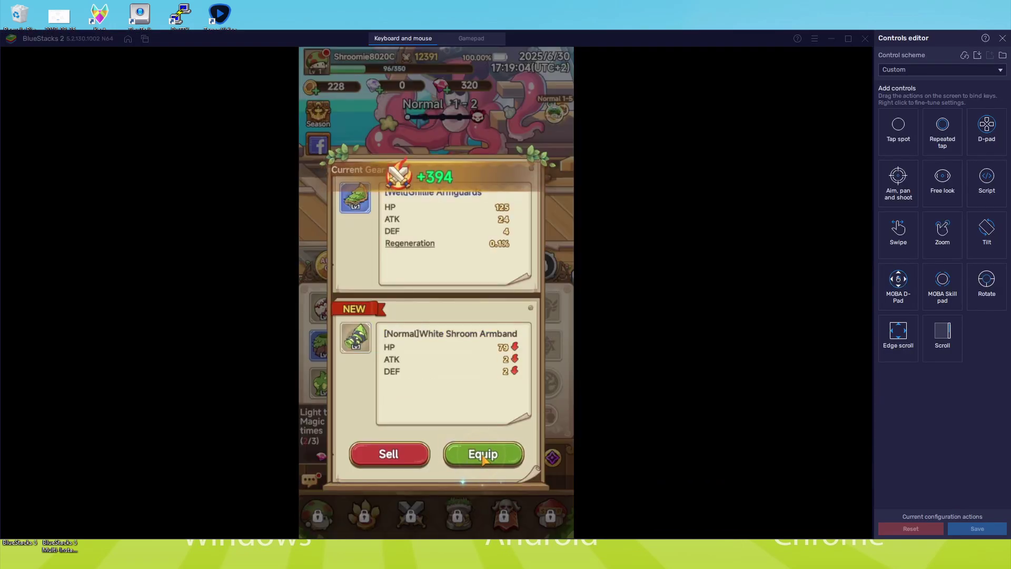
pyautogui.click(394, 451)
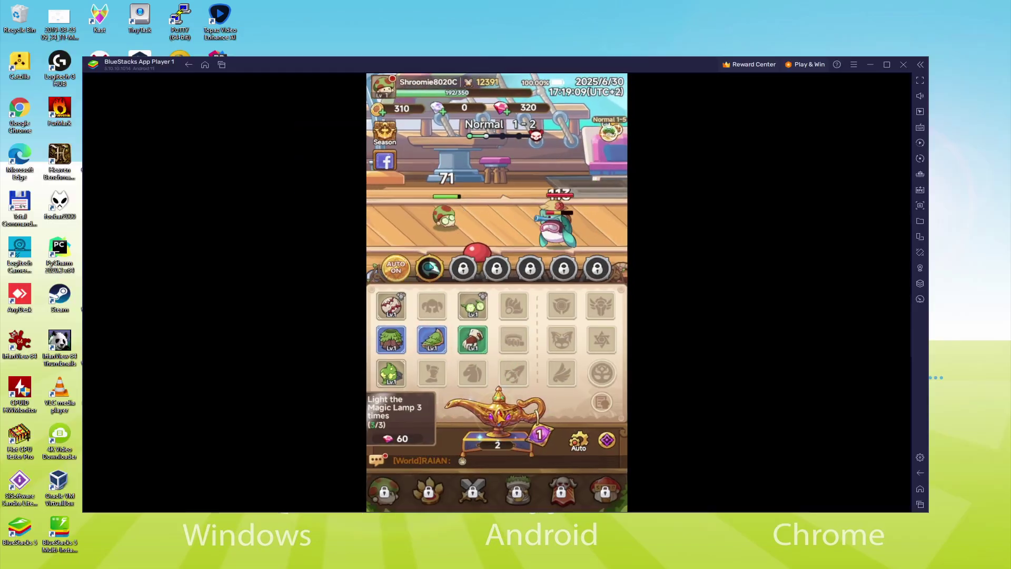
pyautogui.click(501, 435)
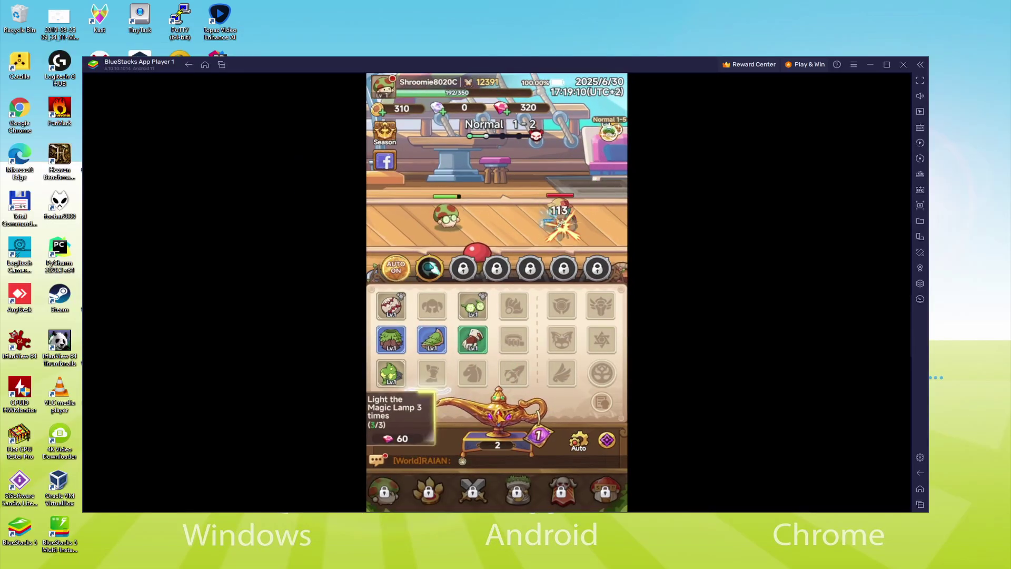
pyautogui.click(501, 436)
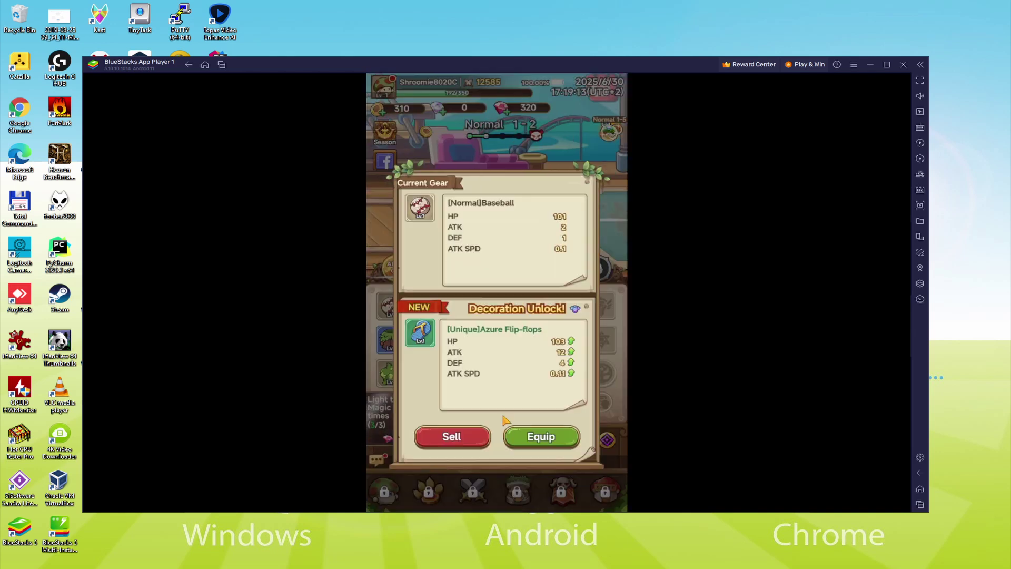
pyautogui.click(543, 442)
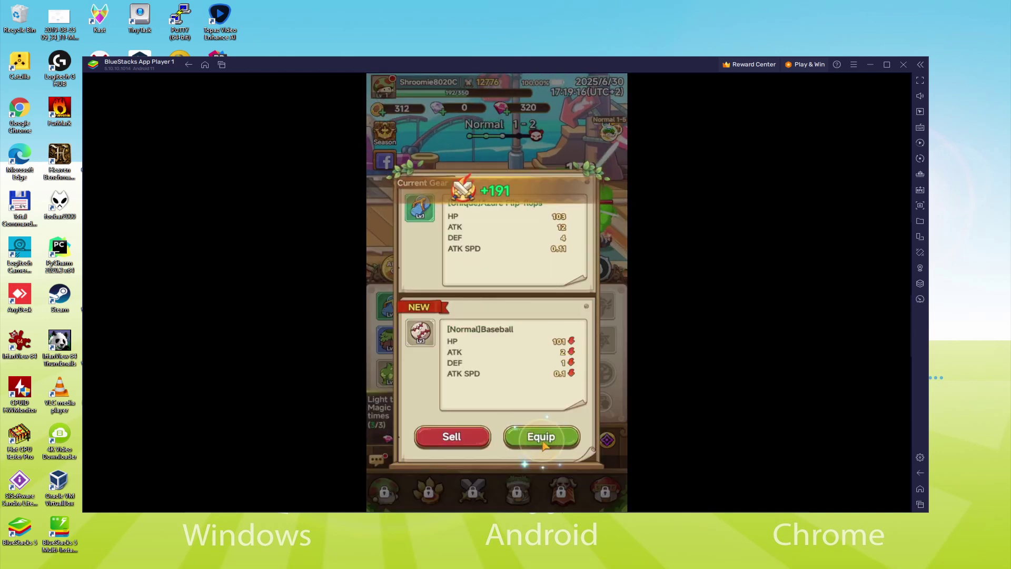
pyautogui.click(467, 437)
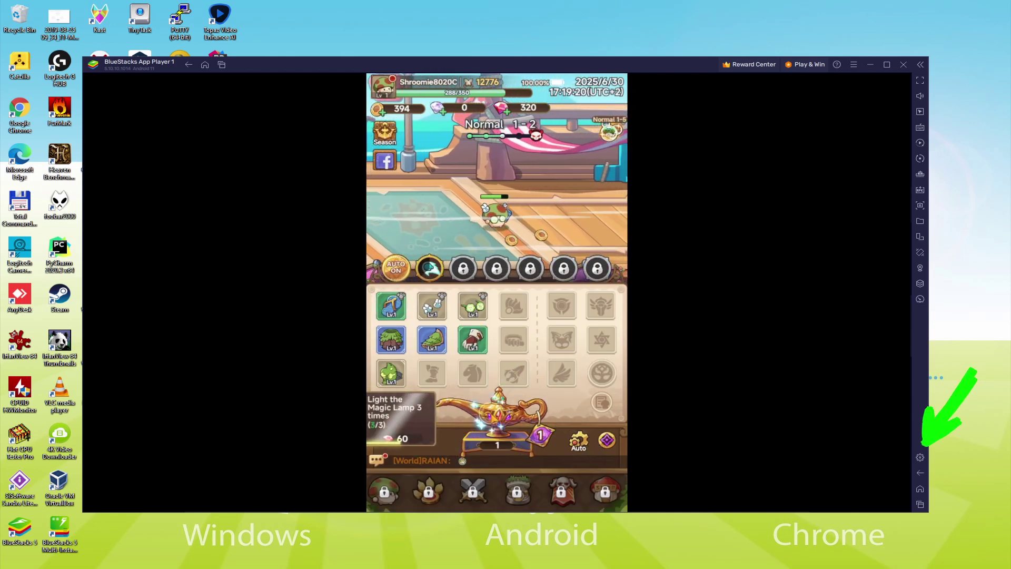
# View the Preferences page of the BlueStacks settings, covering language, platform and media folder options, and return to the game.
pyautogui.hotkey('ctrl', 'shift', 'i')
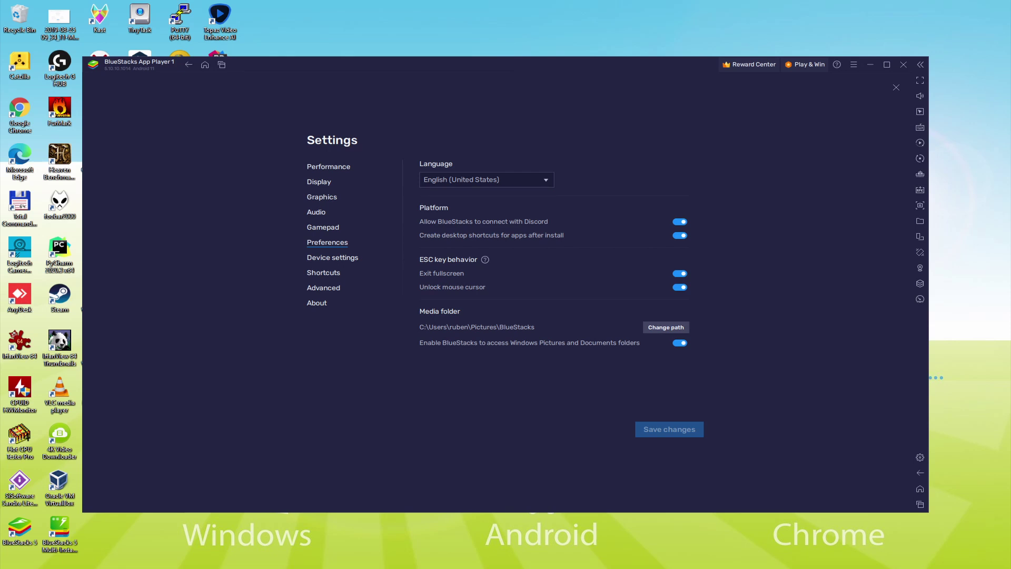
pyautogui.press('Escape')
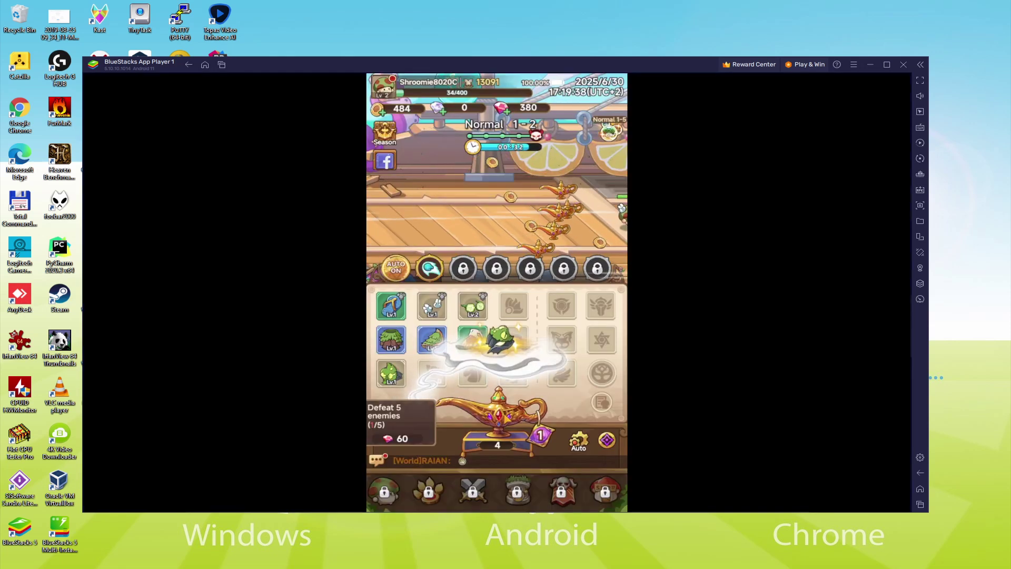
# Equip the new gear from the magic lamp, including the Green Shroom Belt and Green Shroom Gloves, and sell the replaced Highwind Gloves.
pyautogui.click(511, 437)
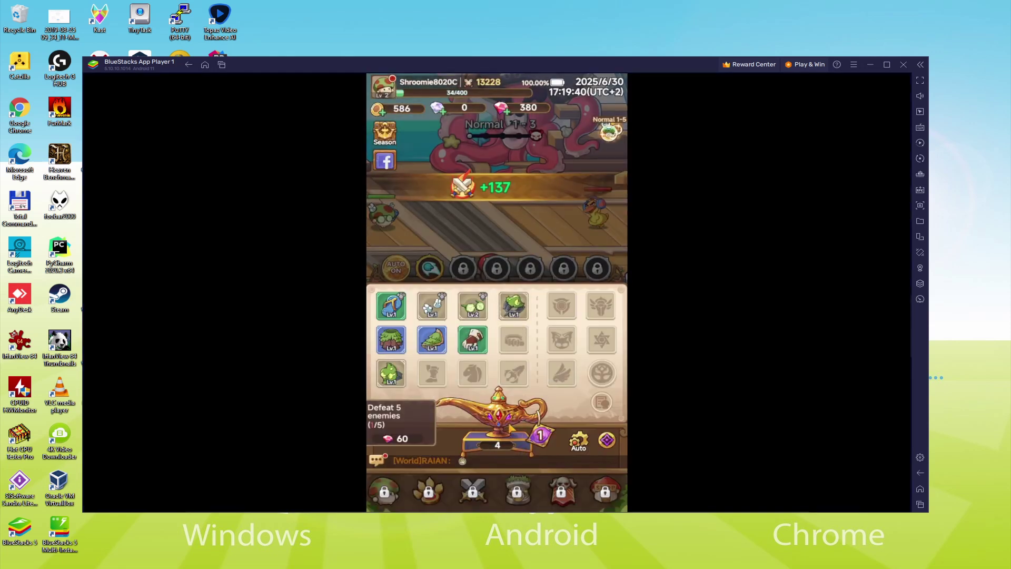
pyautogui.click(508, 429)
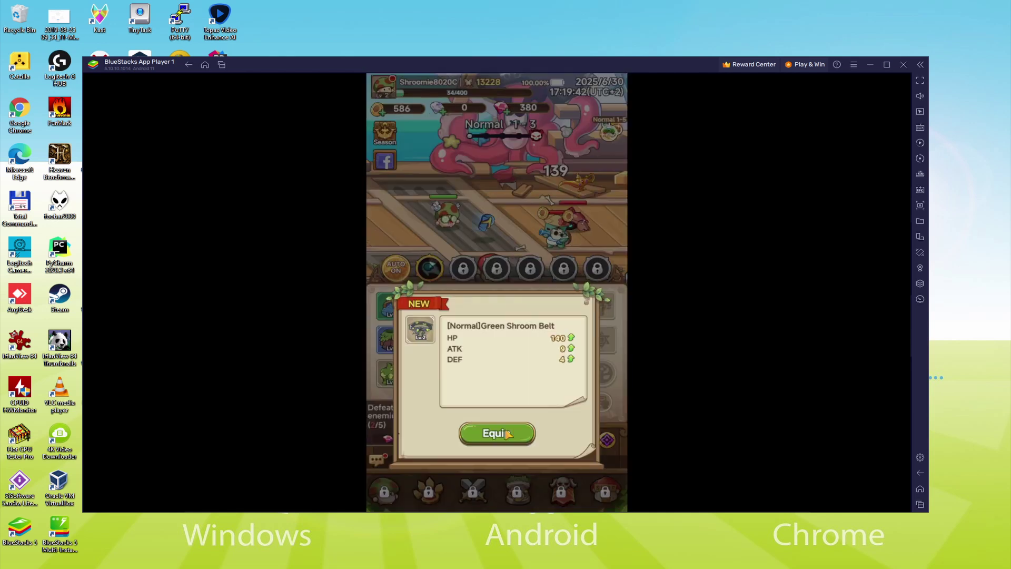
pyautogui.click(507, 433)
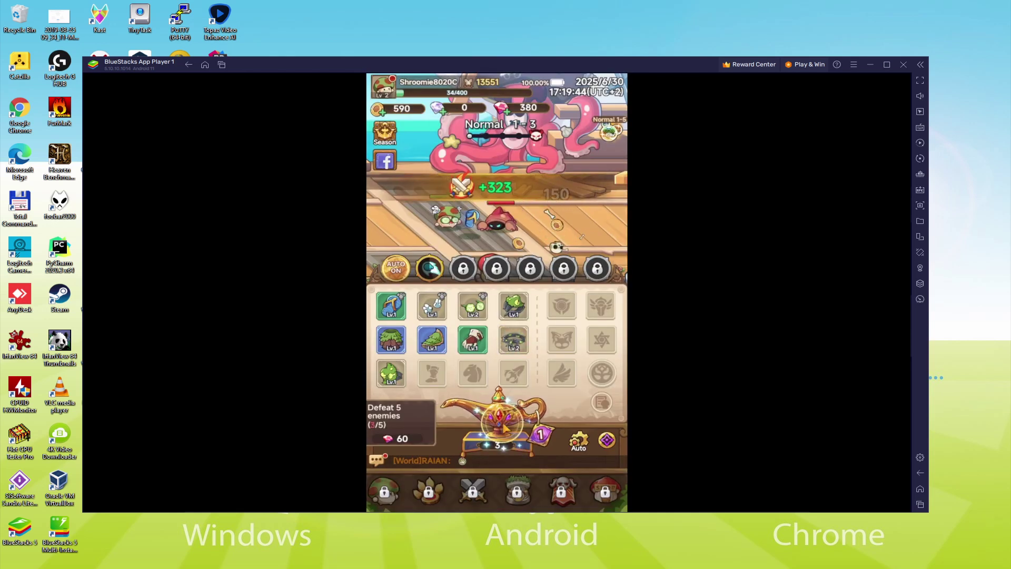
pyautogui.click(503, 429)
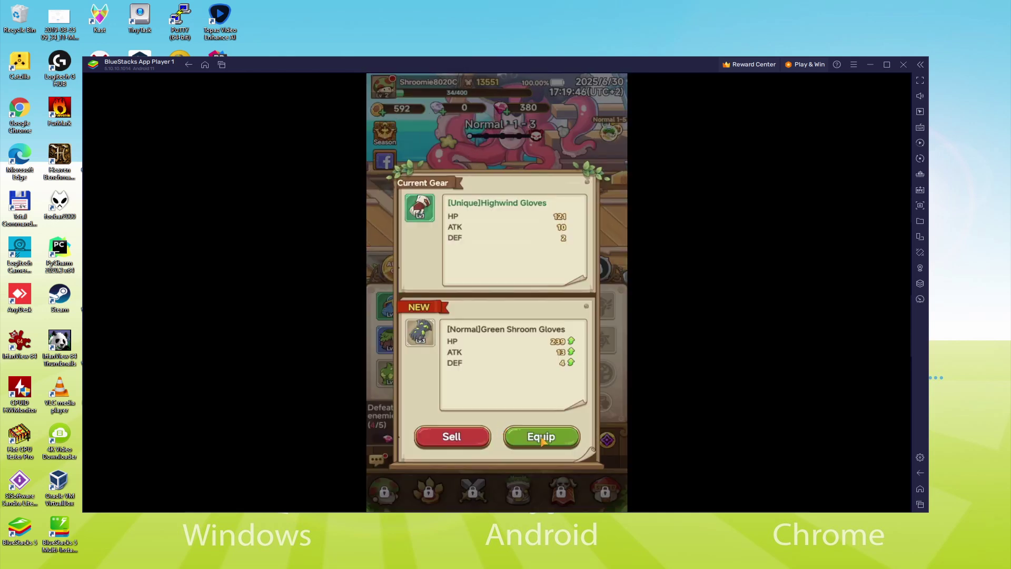
pyautogui.click(454, 436)
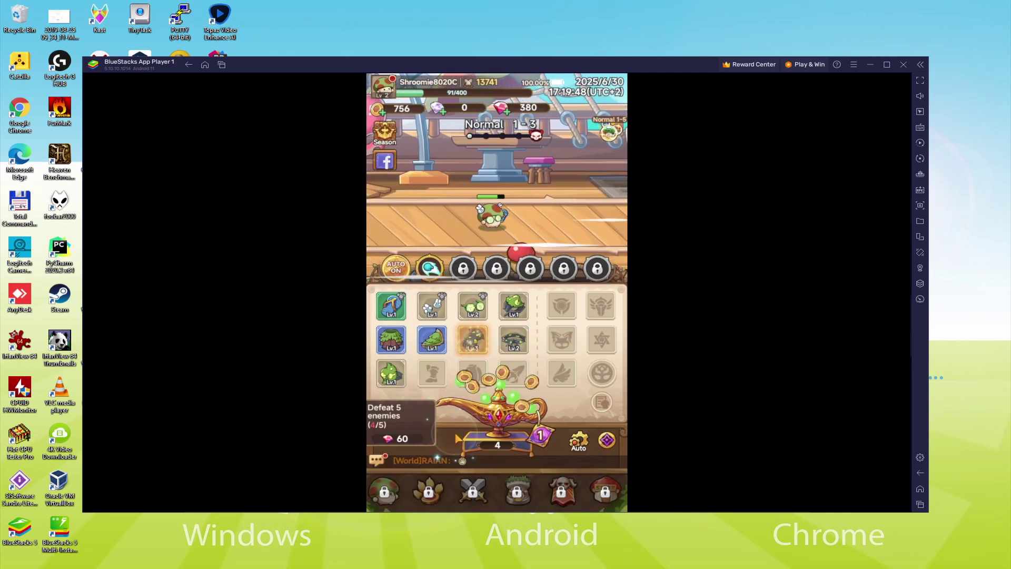
# Light the magic lamp twice and sell the weaker Cucumber Glasses and Baseball it produces.
pyautogui.click(534, 418)
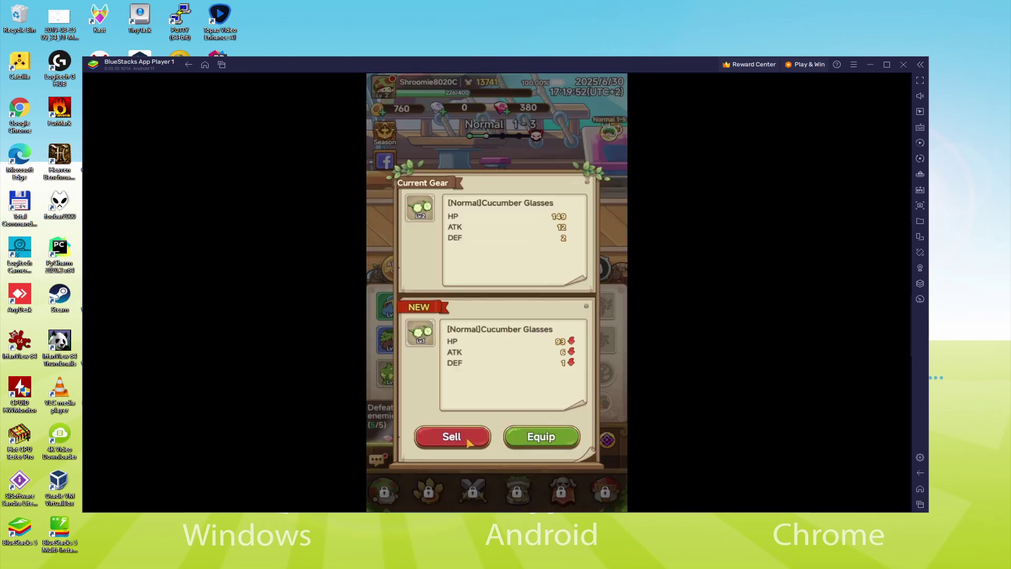
pyautogui.click(463, 441)
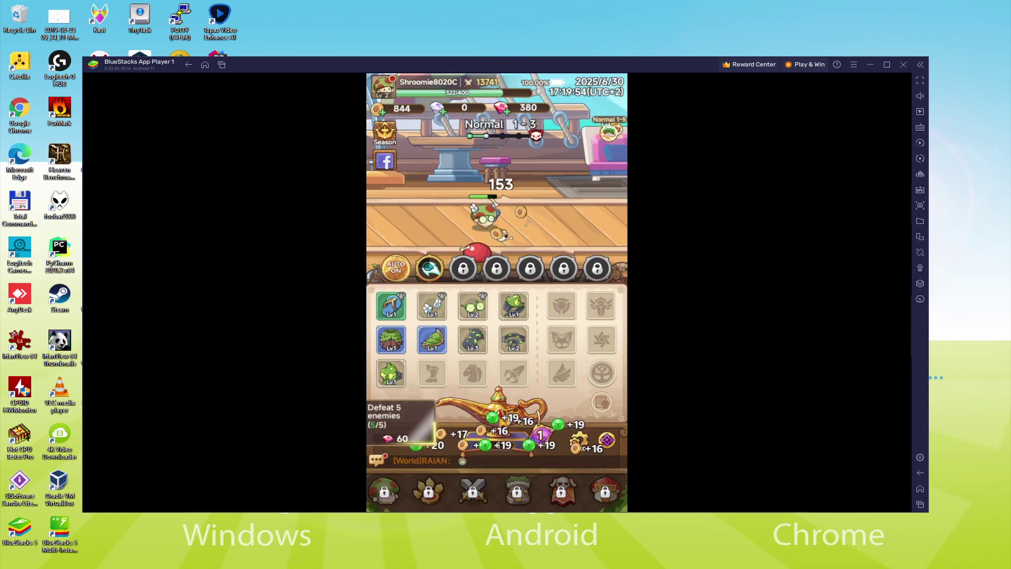
pyautogui.click(501, 421)
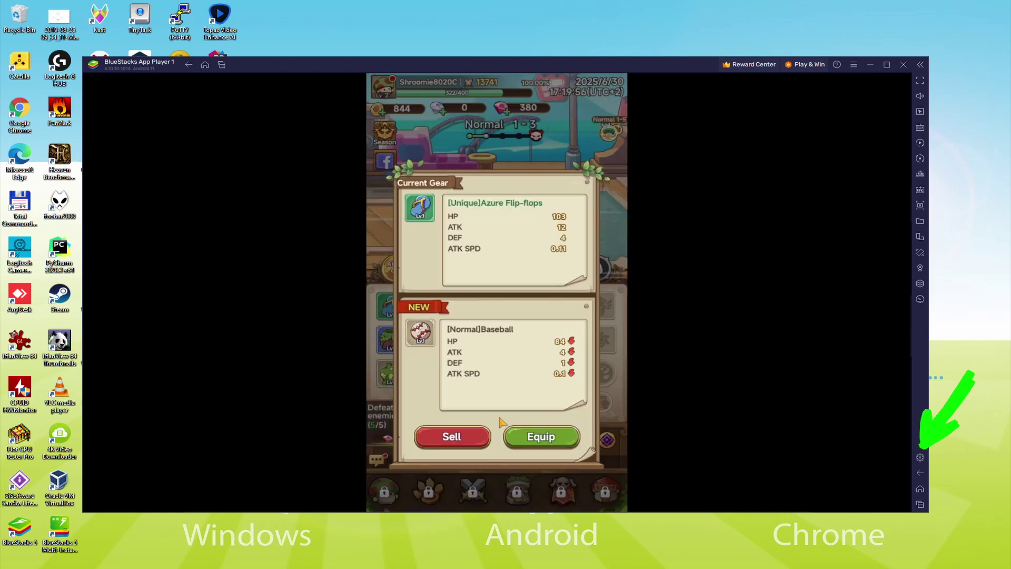
pyautogui.click(452, 436)
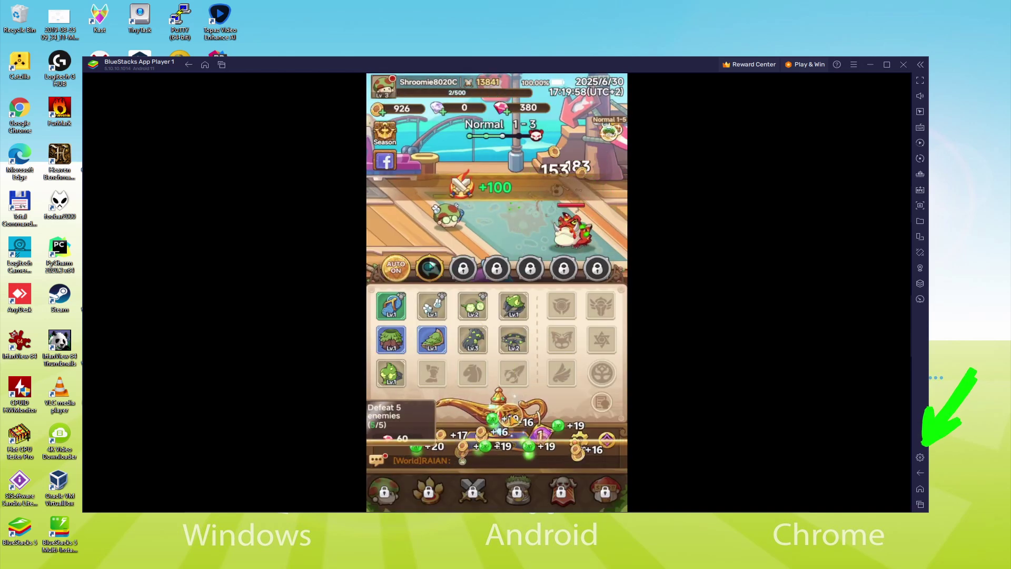
# Light the magic lamp repeatedly, equip the Highwind Sabatons in their empty slot, and sell the weaker Black Shroom Shoes.
pyautogui.click(512, 420)
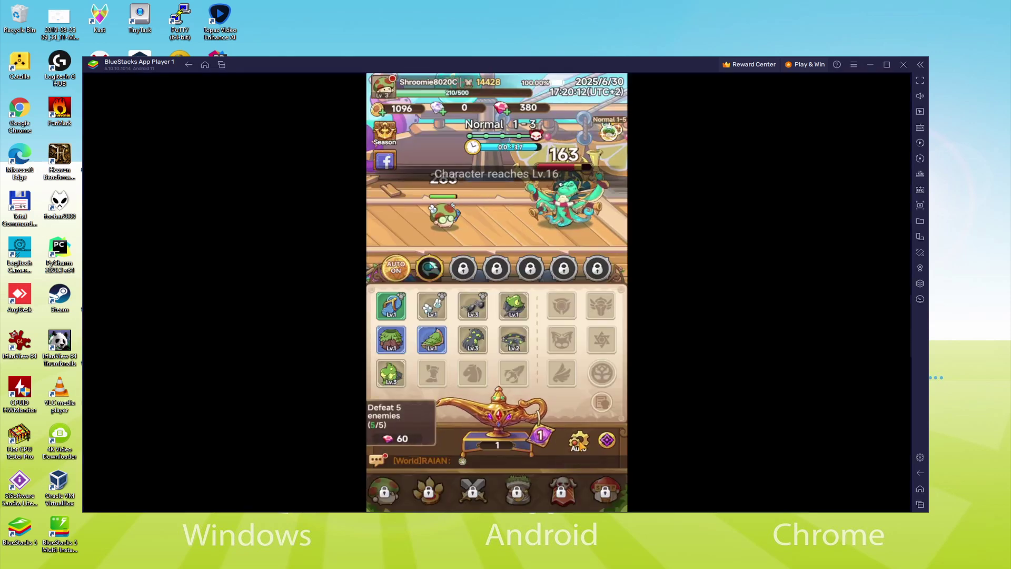
pyautogui.click(498, 439)
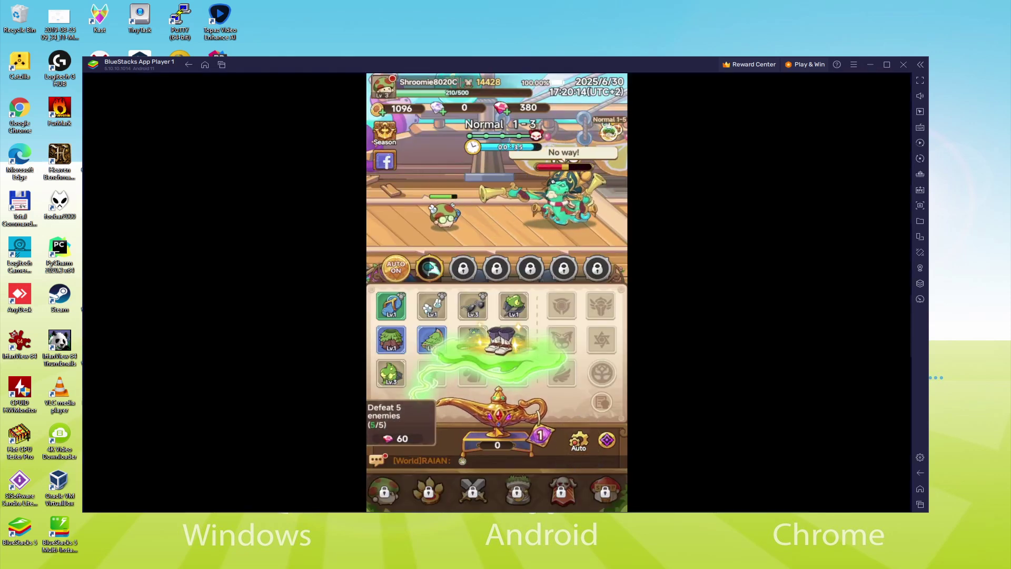
pyautogui.click(498, 439)
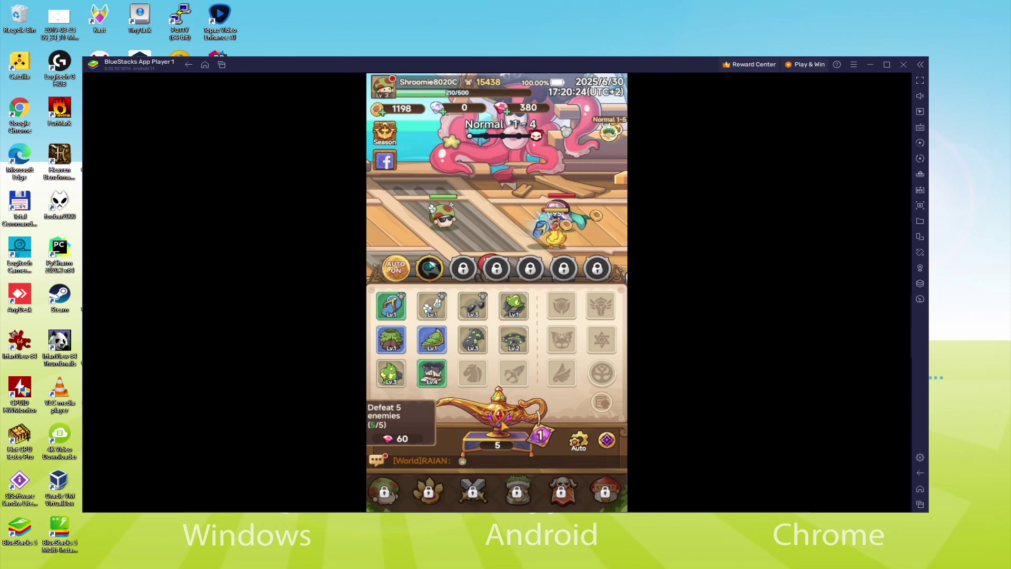
pyautogui.click(501, 422)
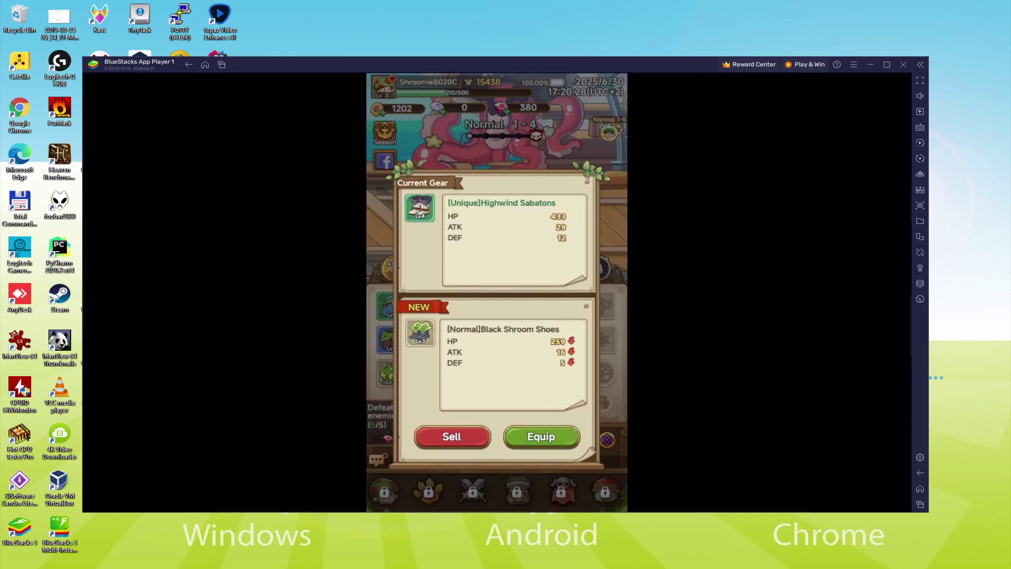
pyautogui.click(433, 439)
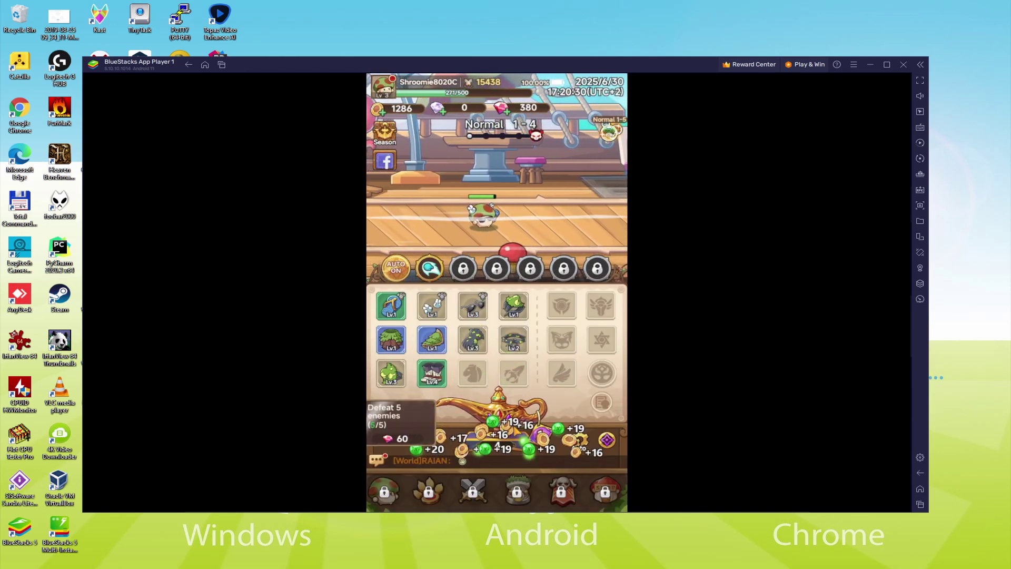